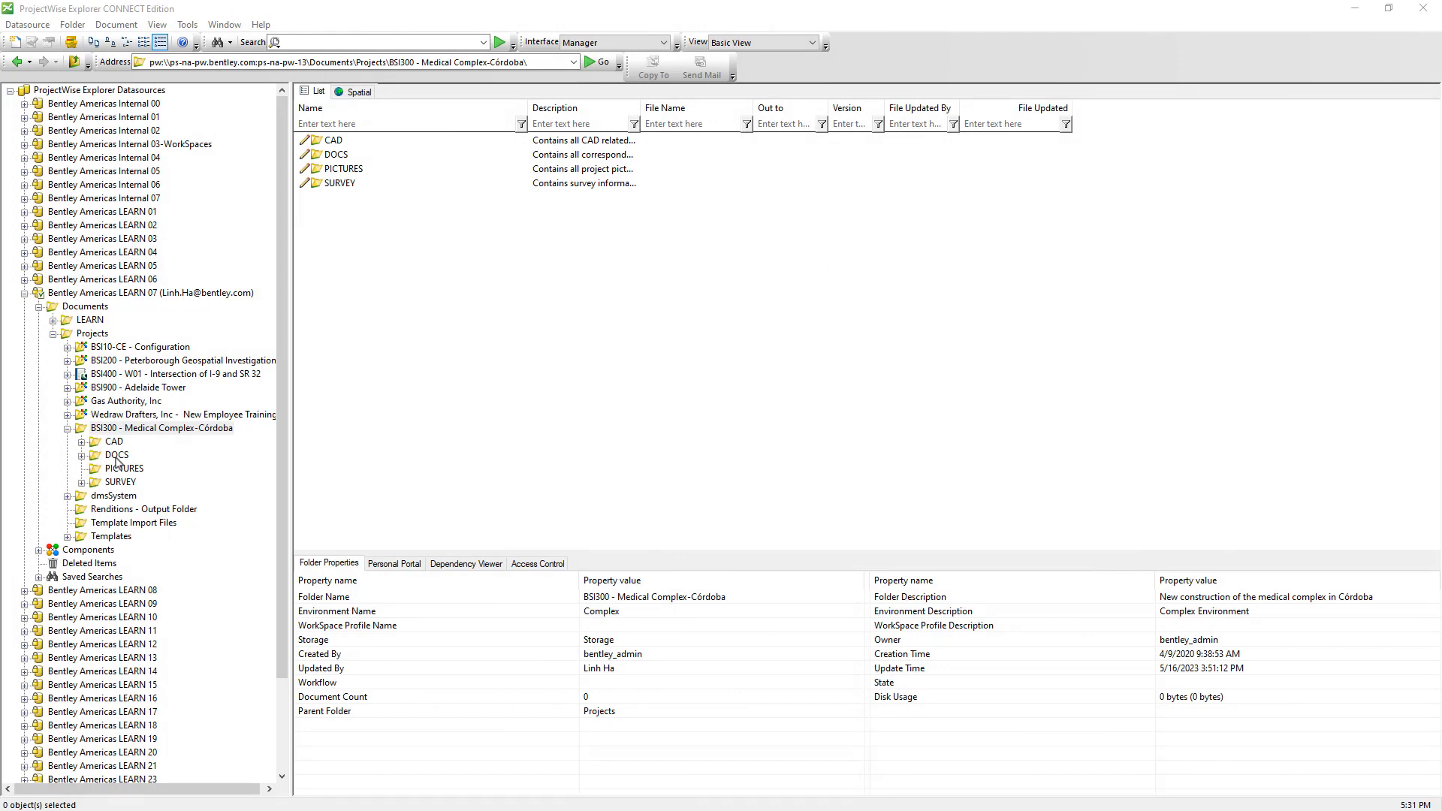
Begin upgrading the BSI300 - Medical Complex-Córdoba folder to a work area, keeping its root folder properties.
click(117, 456)
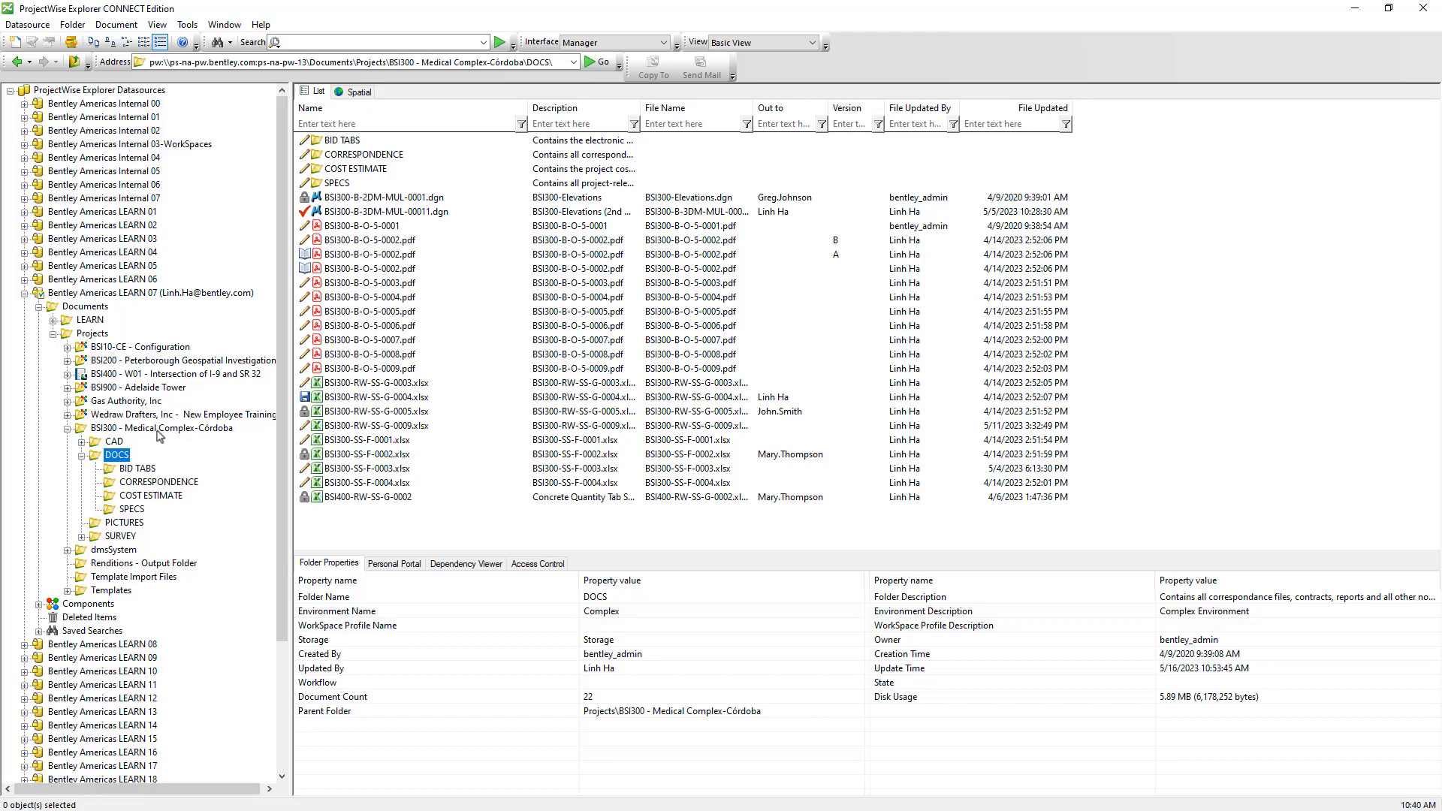
click(158, 430)
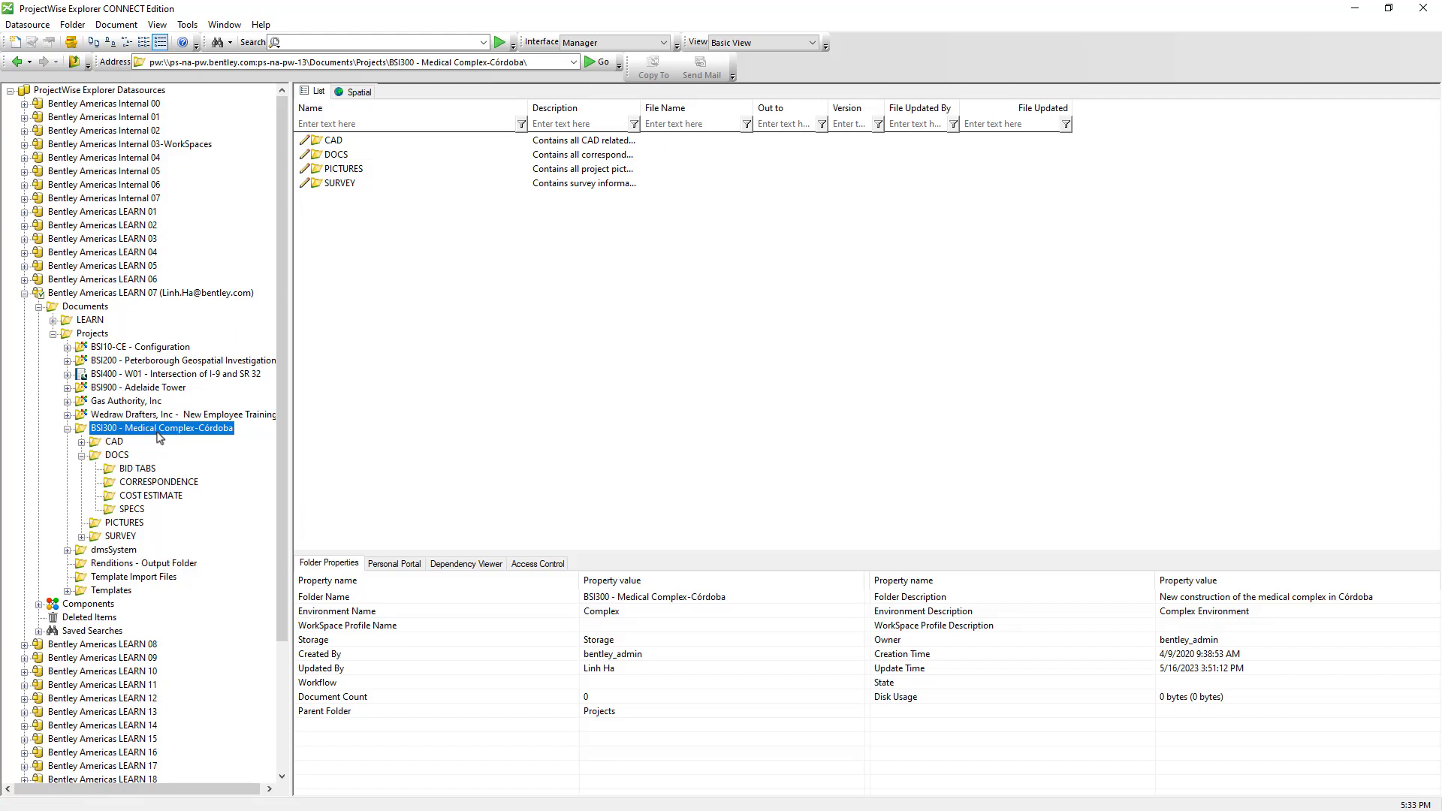
right_click(160, 439)
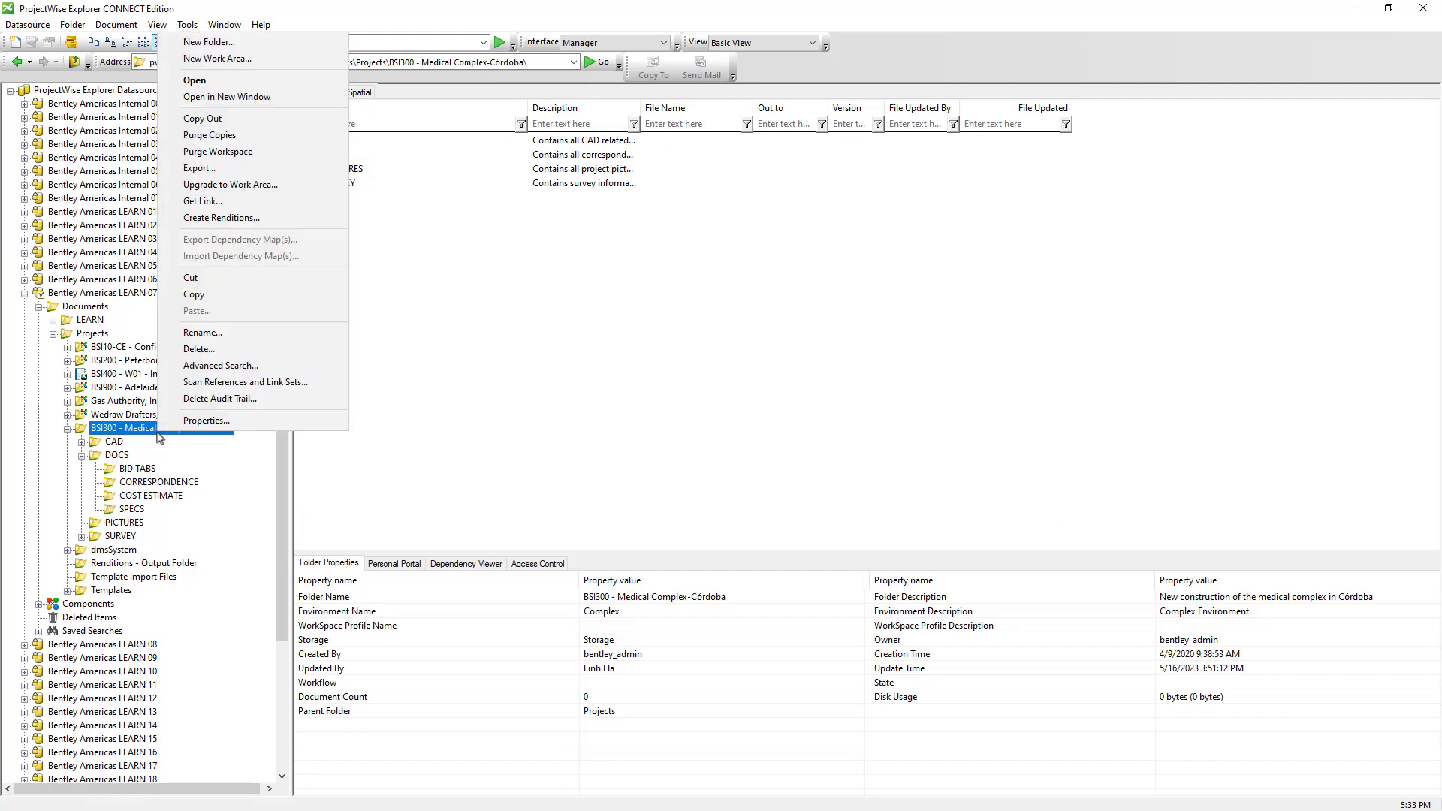
click(269, 189)
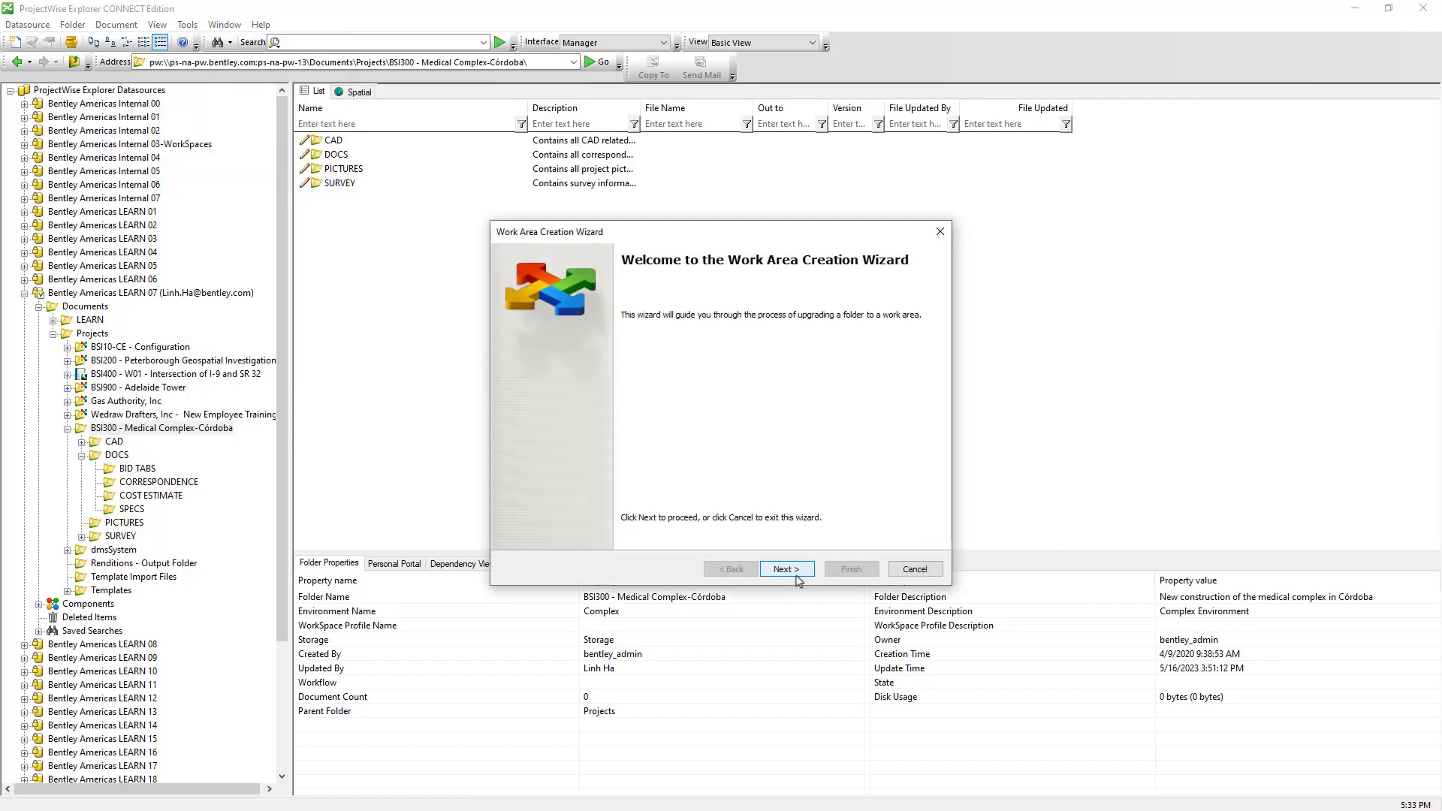
click(785, 569)
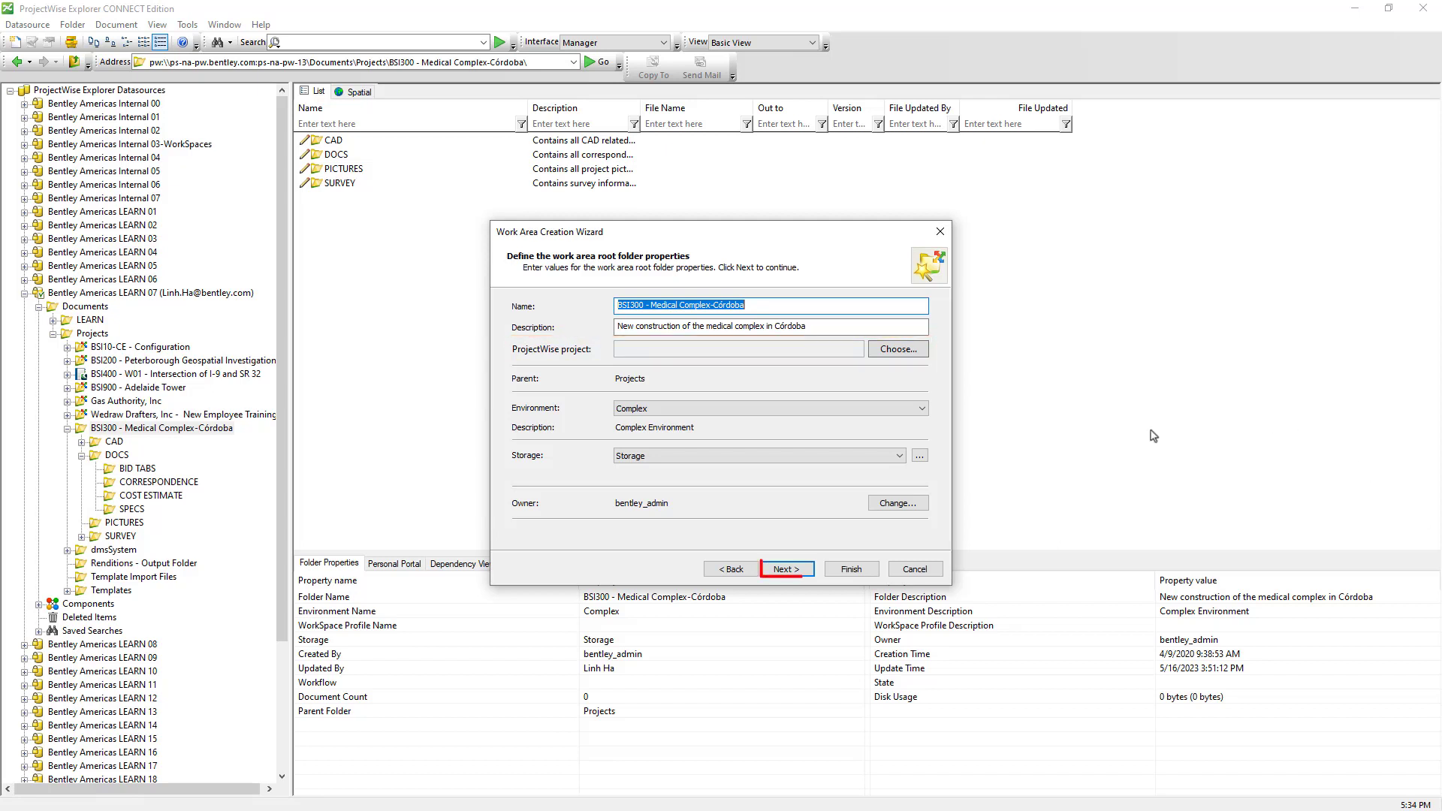
click(785, 569)
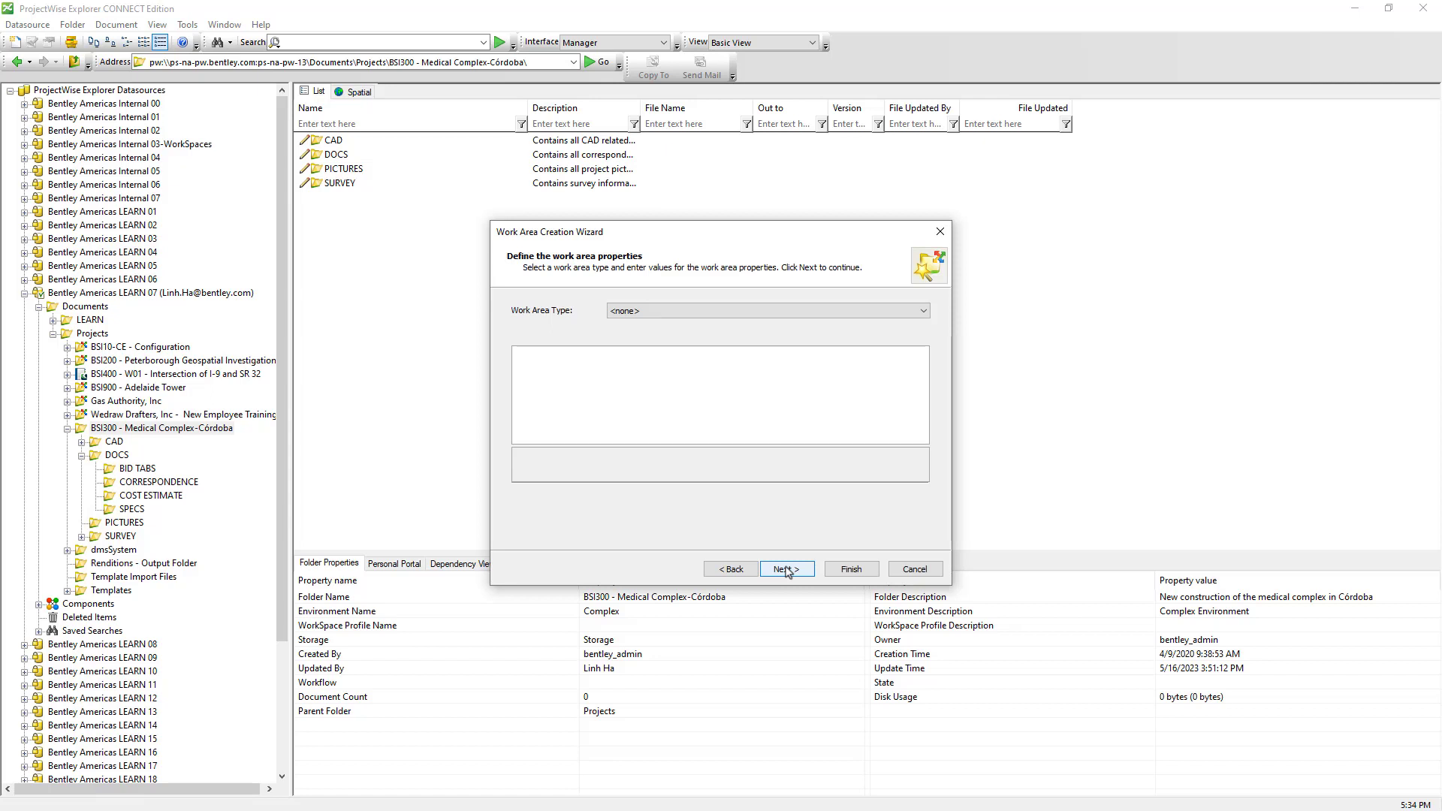
Set the work area type to Building, with project name BSI300 Medical Complex and project number BSI300.
click(734, 317)
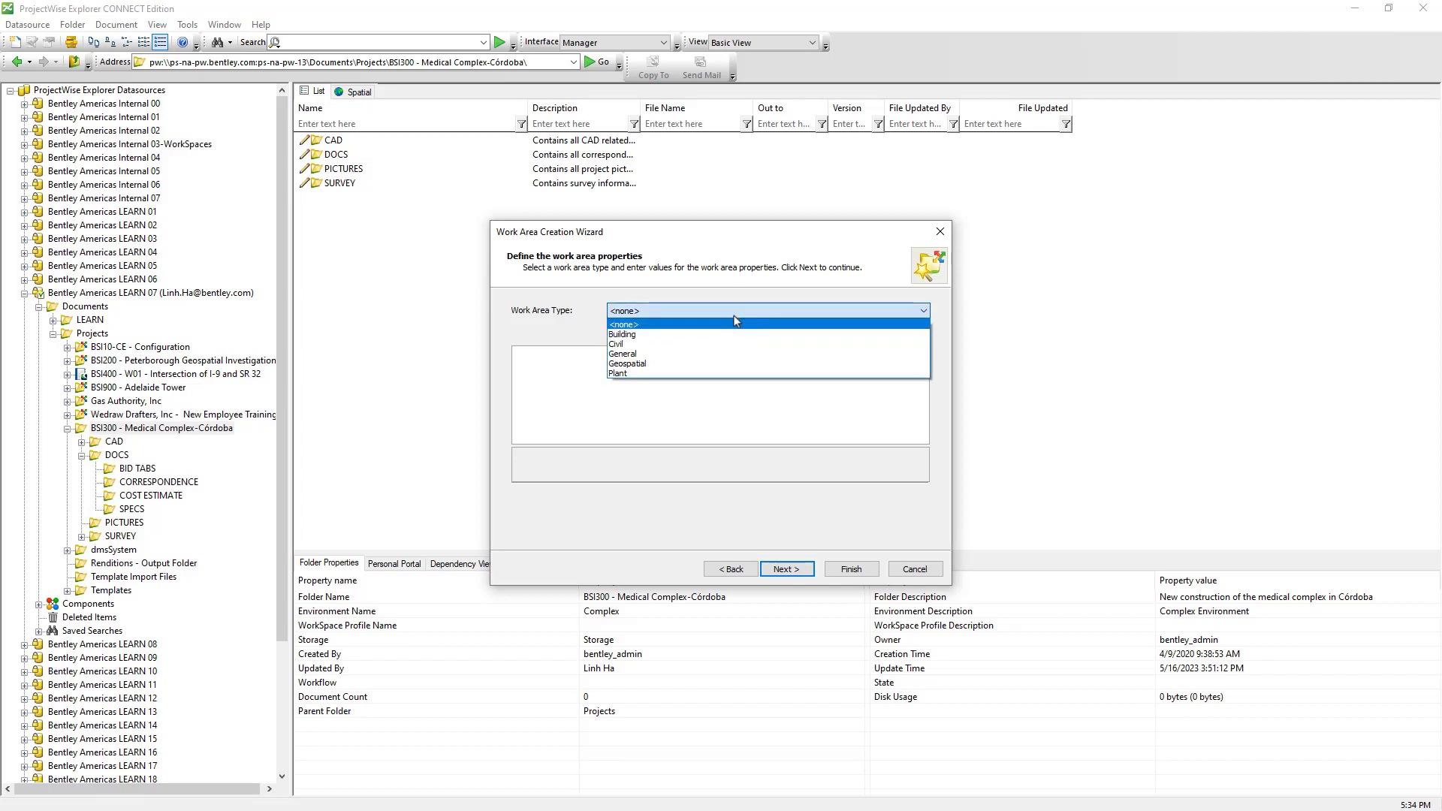
click(731, 337)
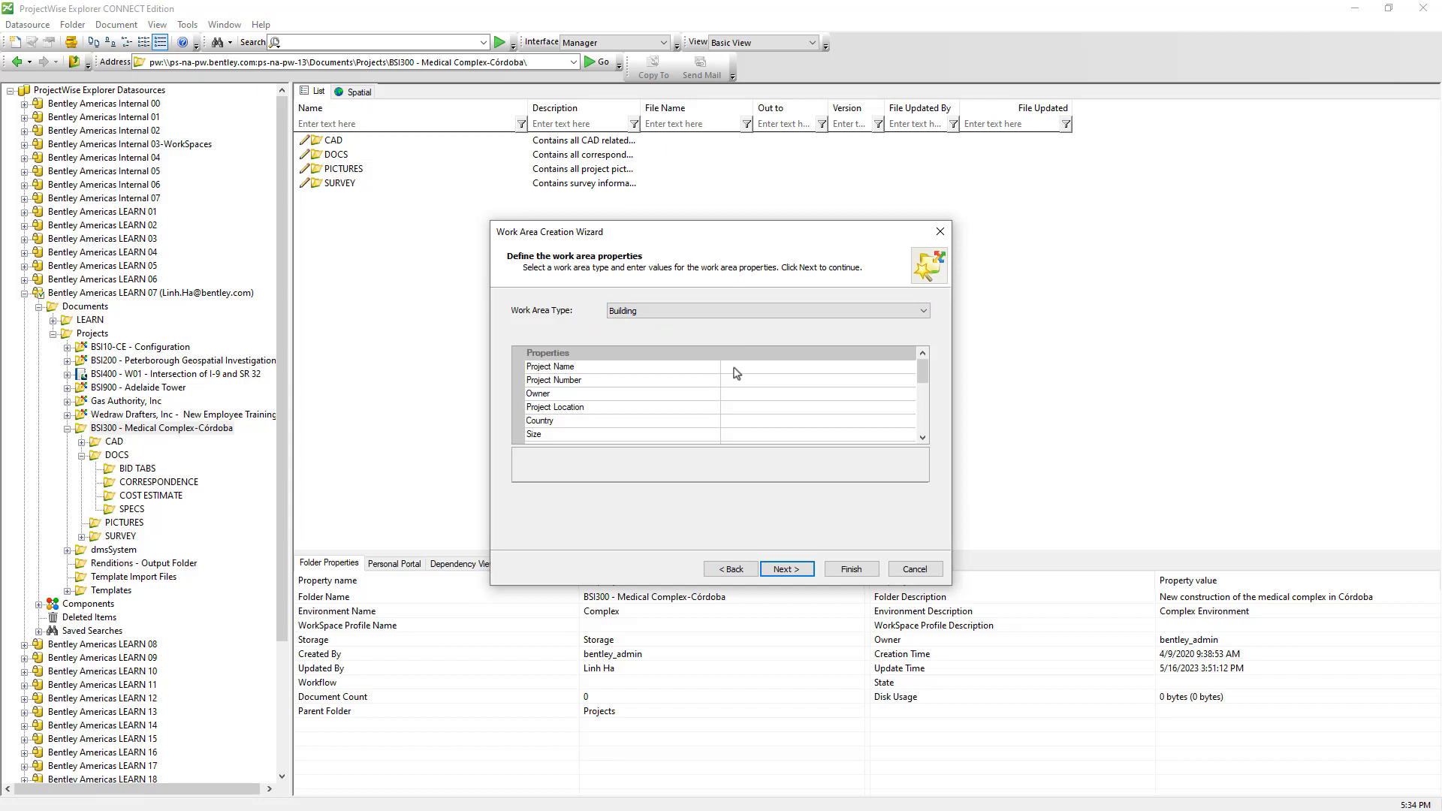
click(736, 367)
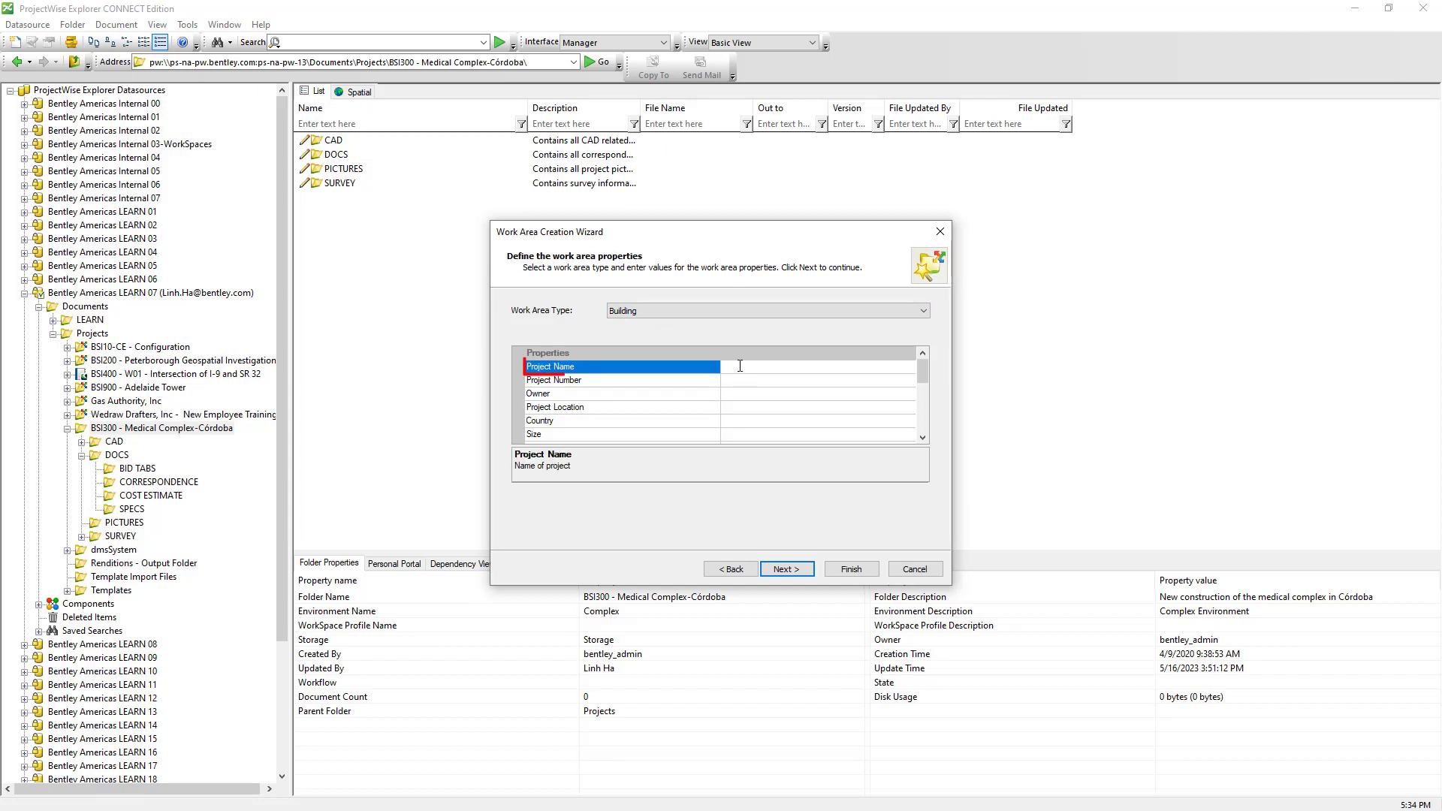
text(BSI300 Medical Complex)
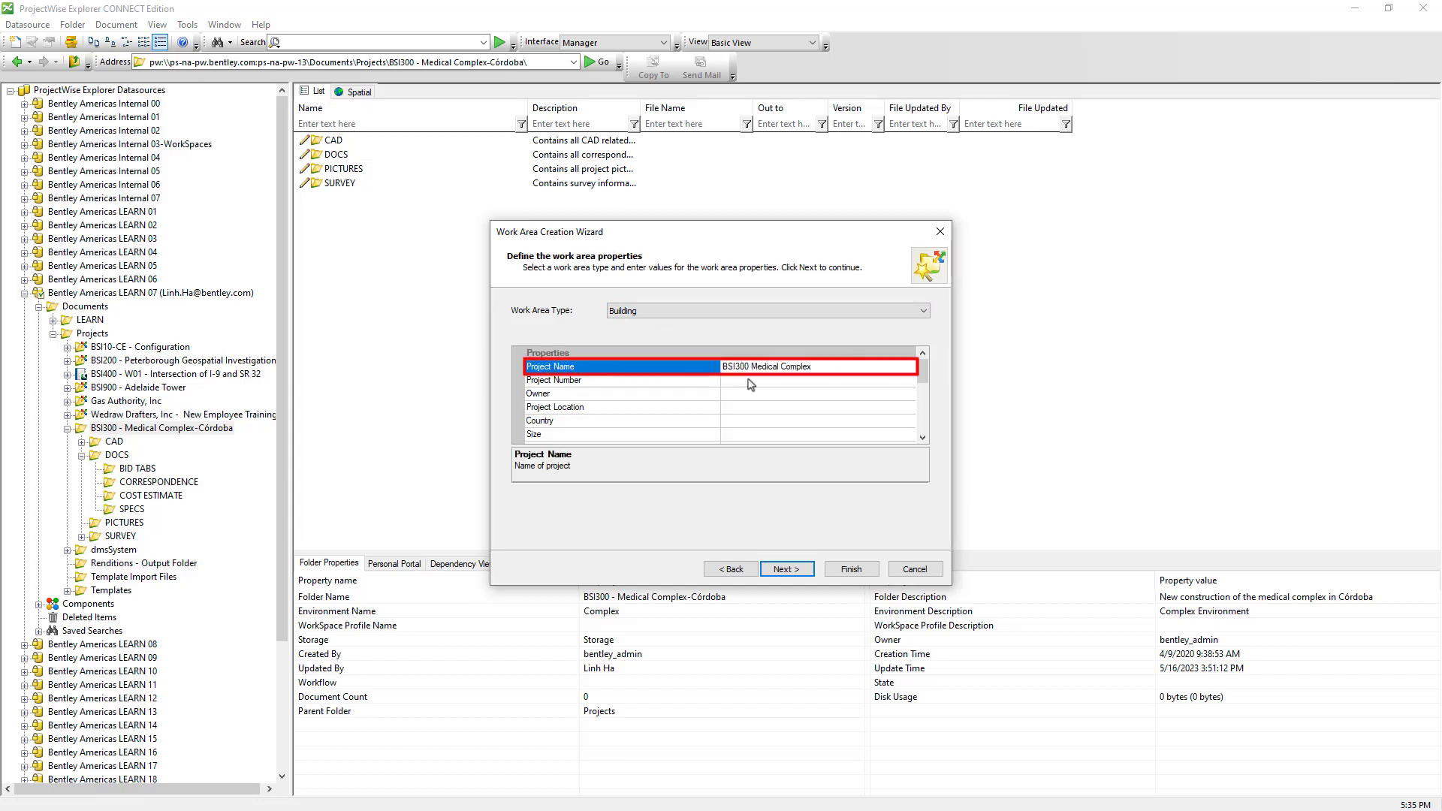
click(750, 382)
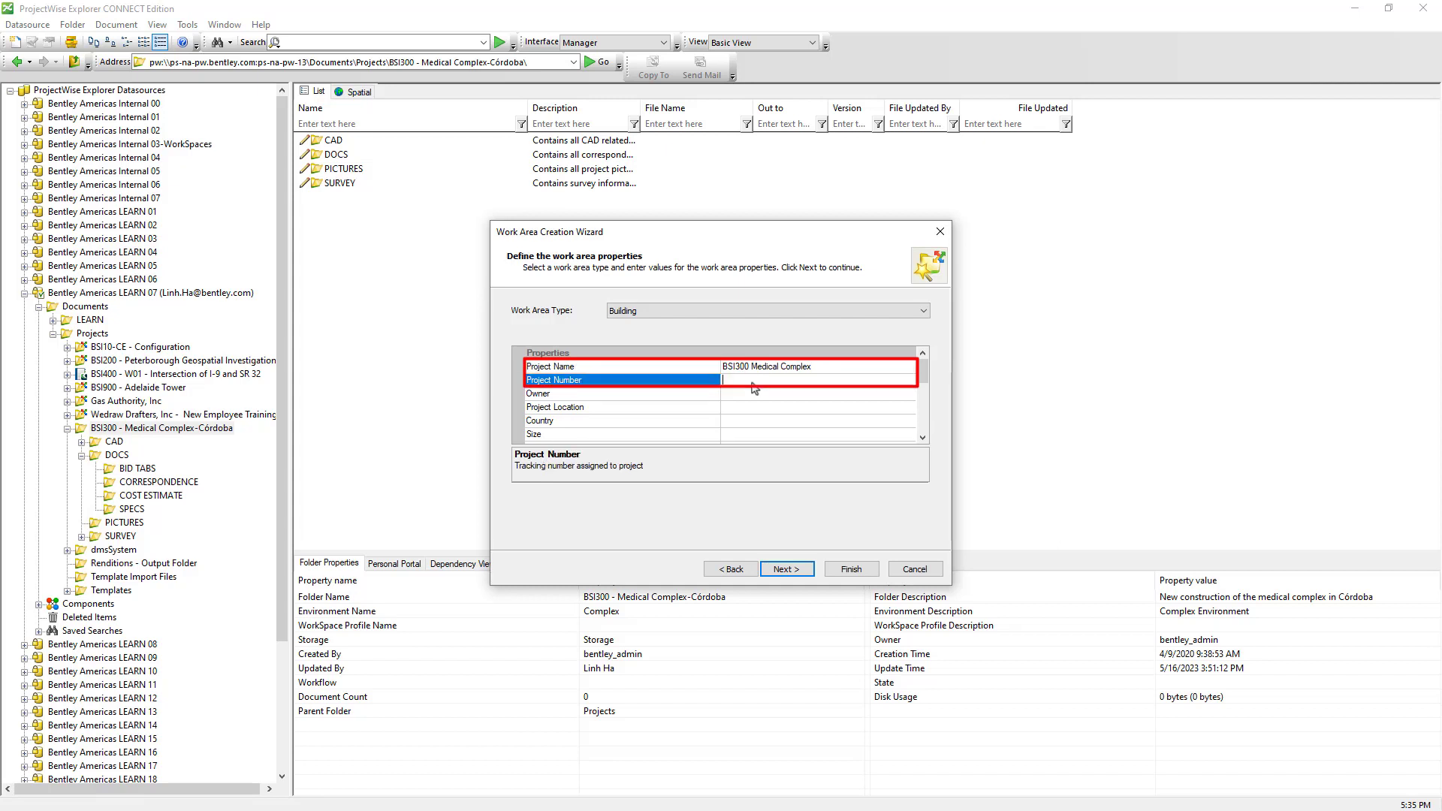
text(BSI300)
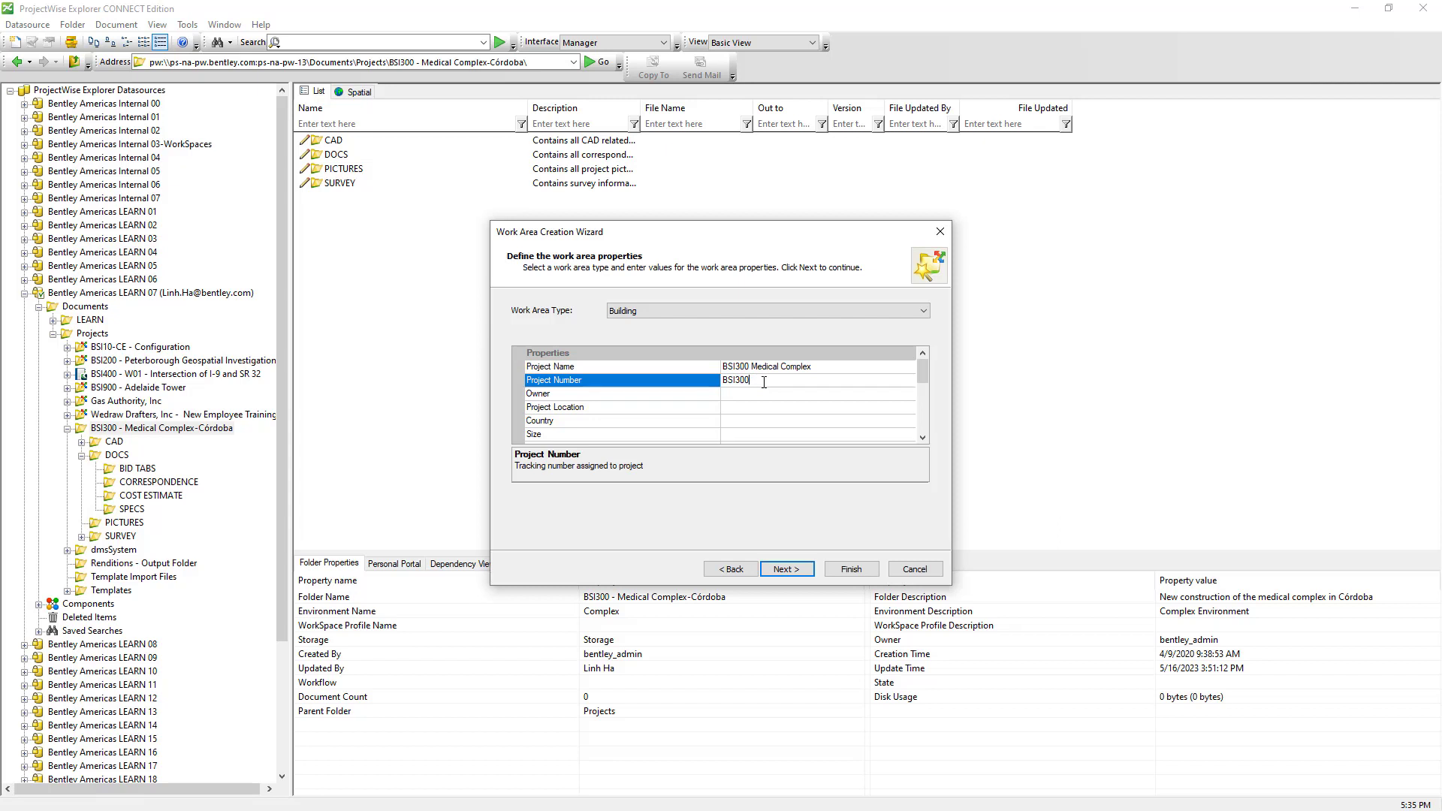
click(783, 569)
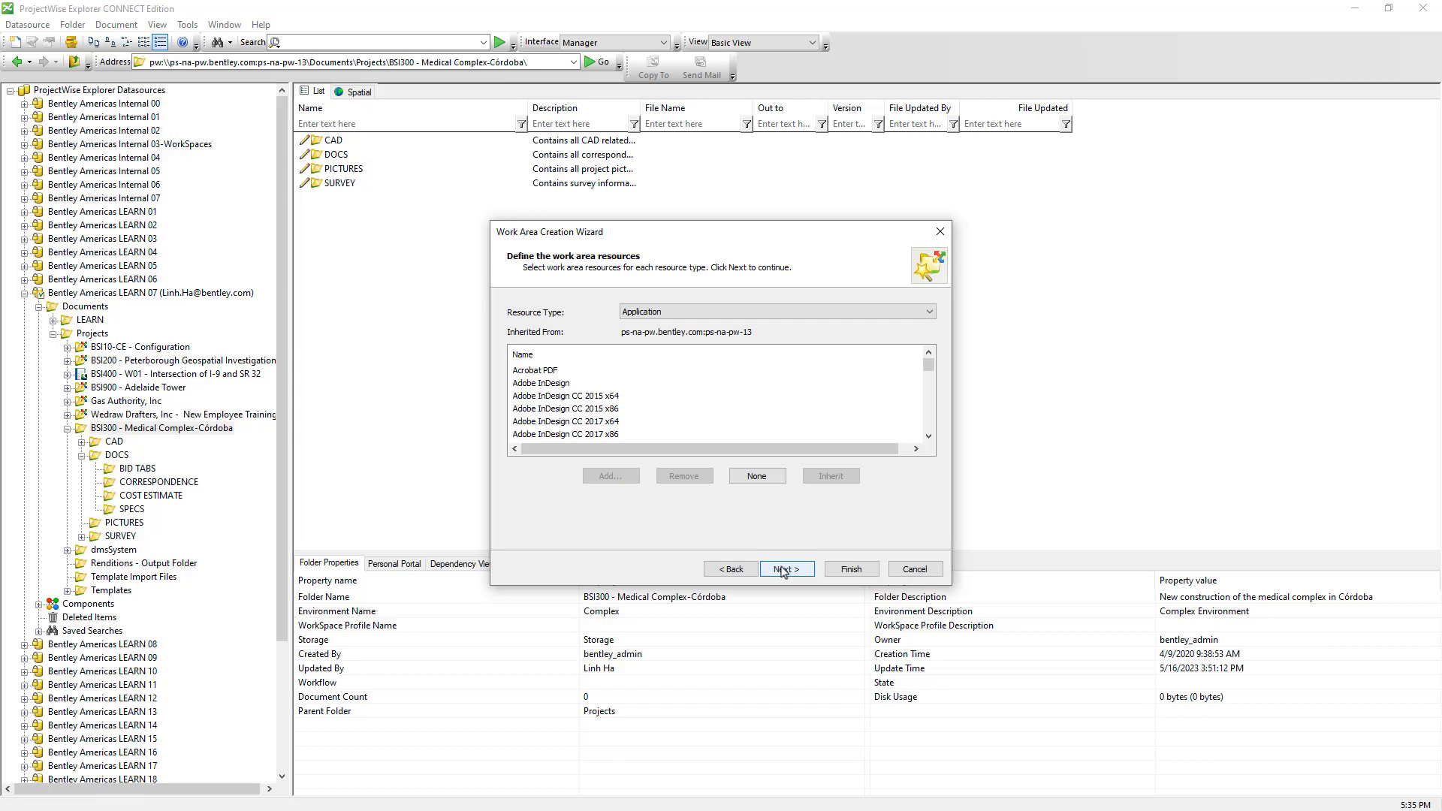
Remove the application resources from Adobe InDesign through Microsoft Access, accepting that resource inheritance is disabled.
click(554, 384)
scroll(571, 403, down, 5)
shift+click(569, 397)
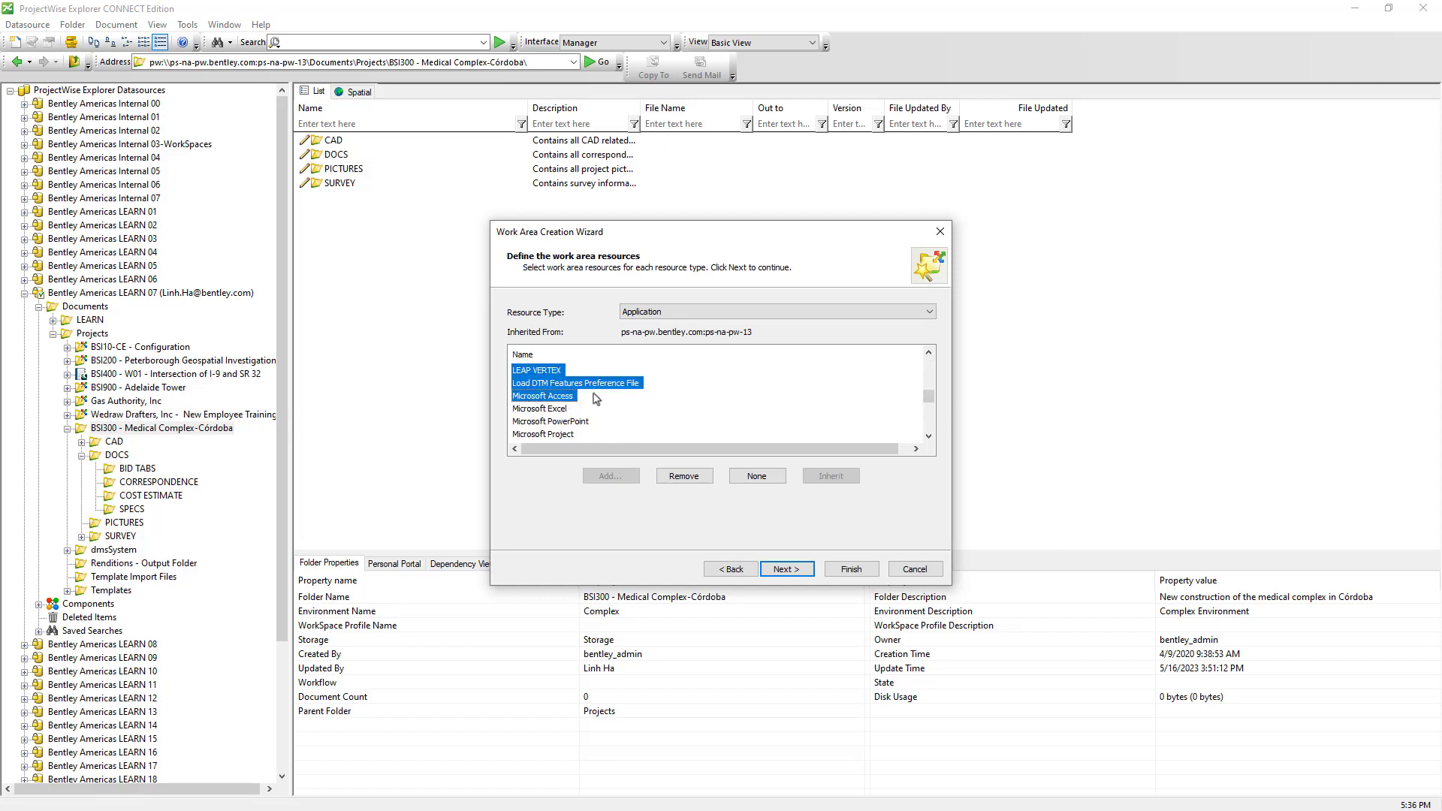
click(690, 481)
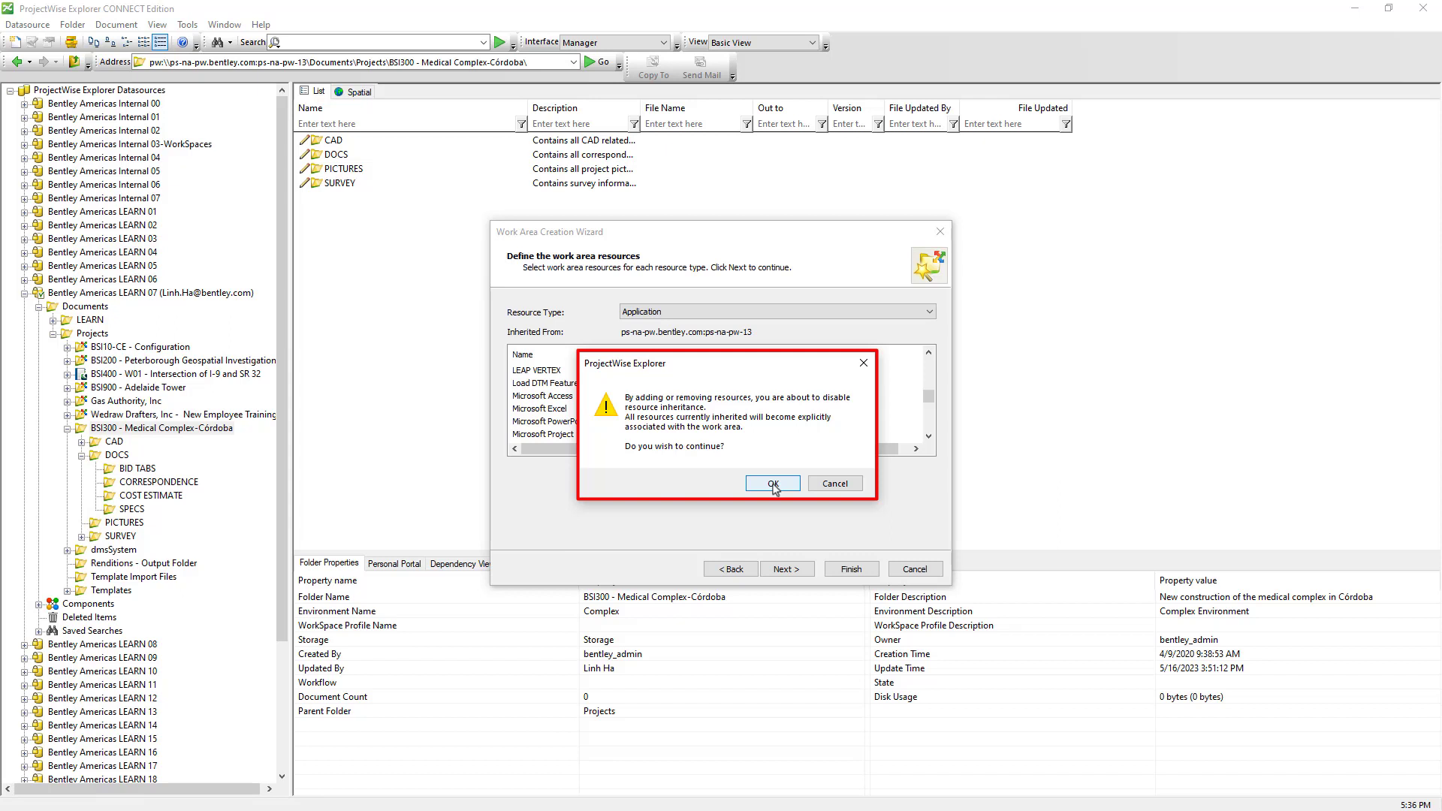
click(773, 484)
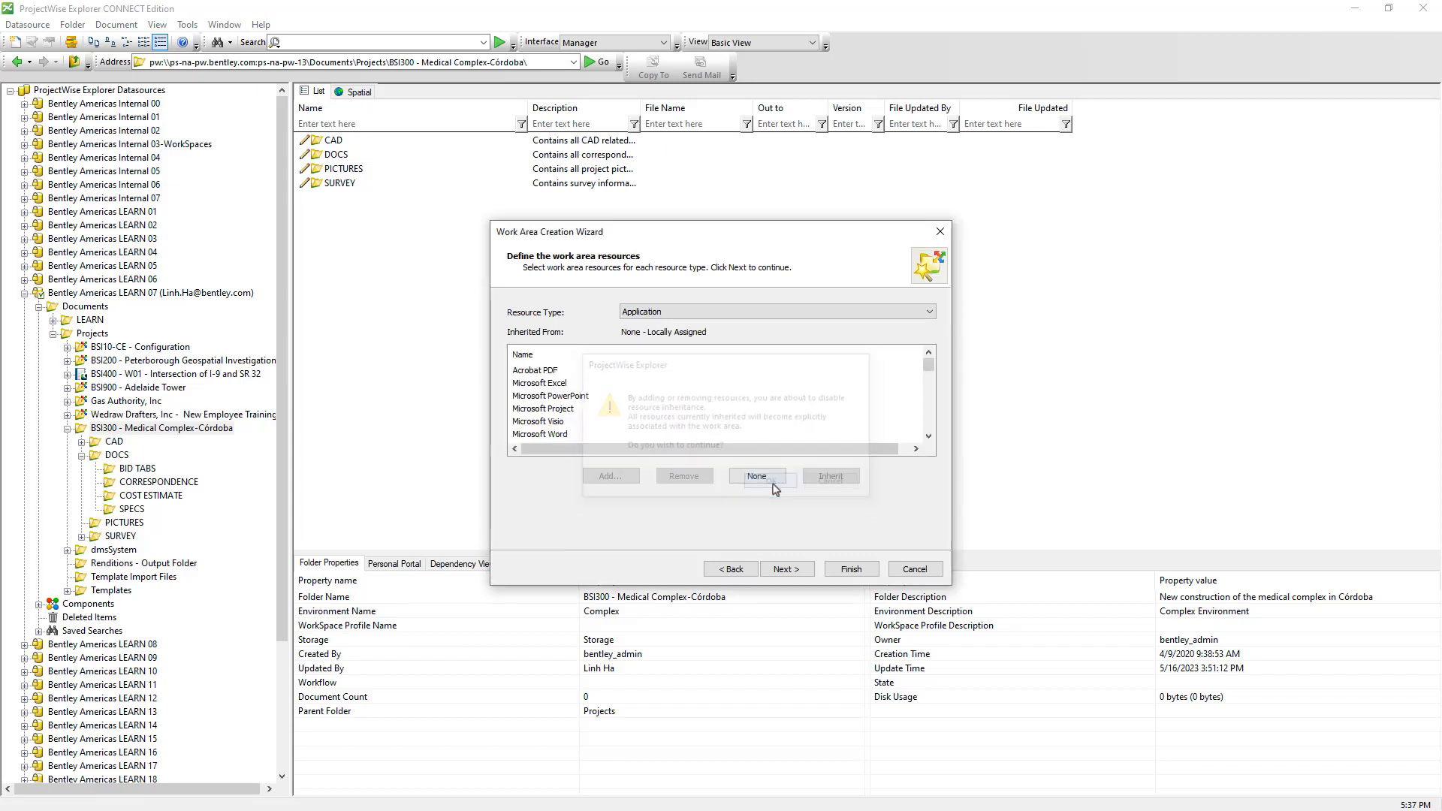
Remove every application resource from MicroStation Civil Extension - InRoads through the end of the list.
click(930, 442)
click(930, 441)
click(930, 441)
click(930, 442)
click(930, 437)
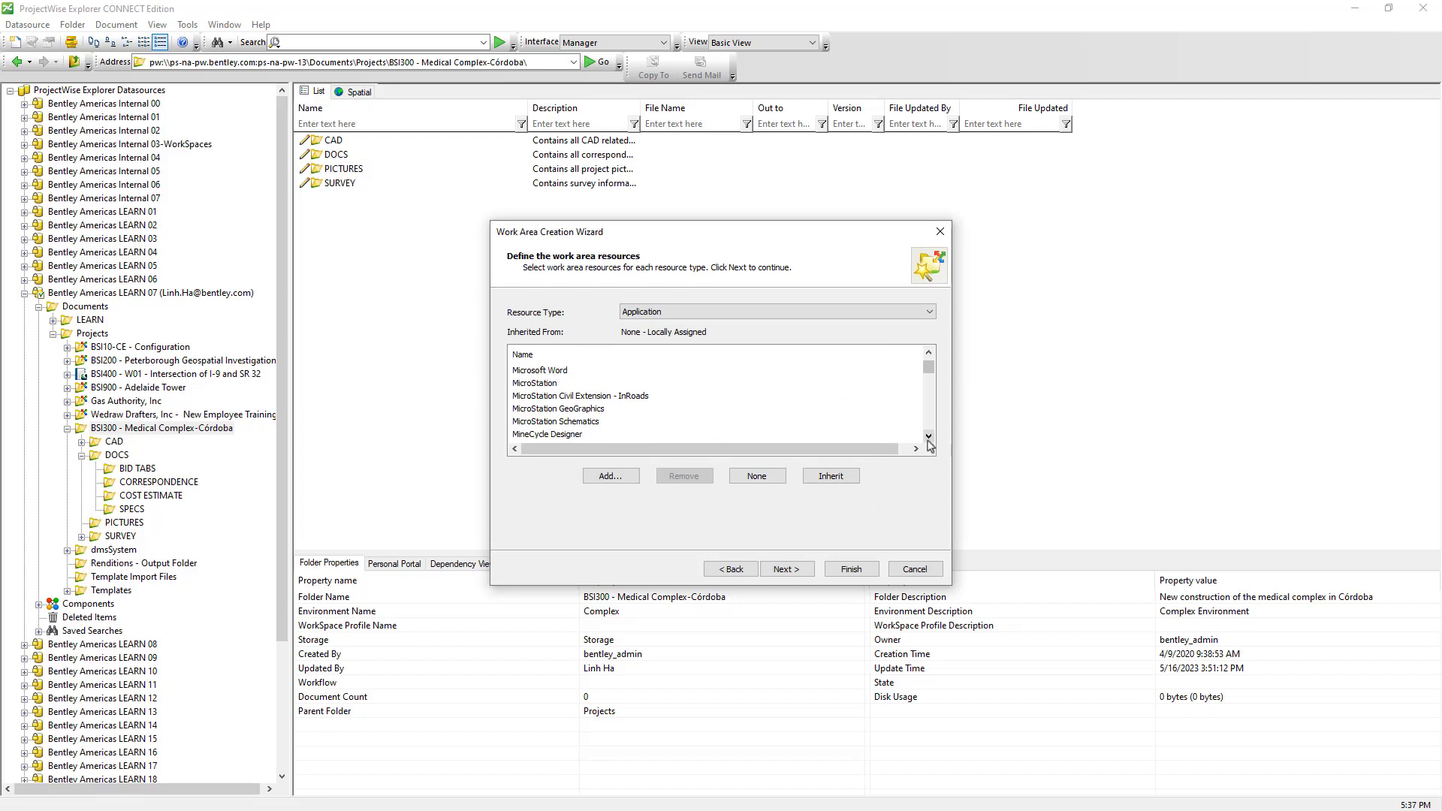
click(600, 397)
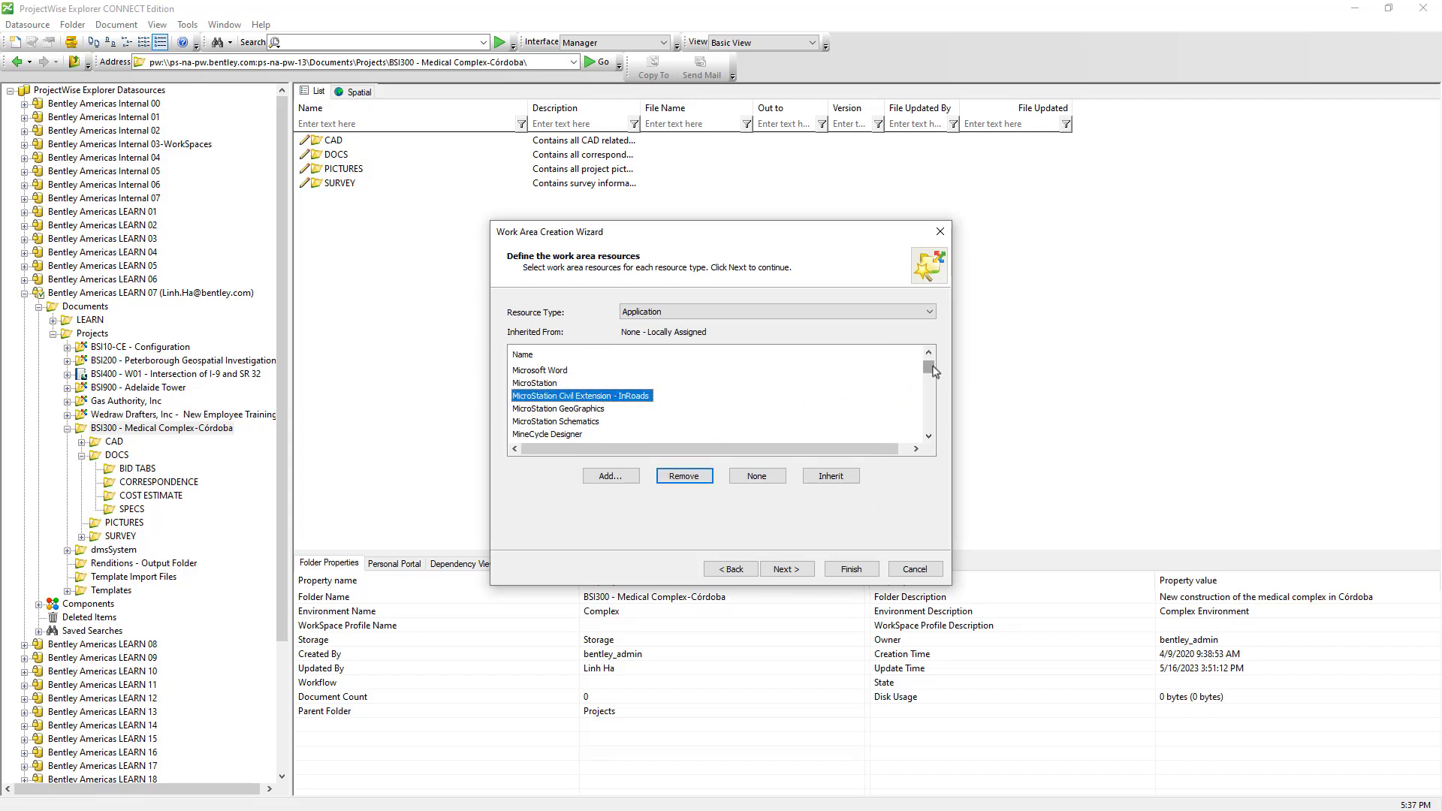
drag(929, 368, 929, 423)
shift+click(518, 434)
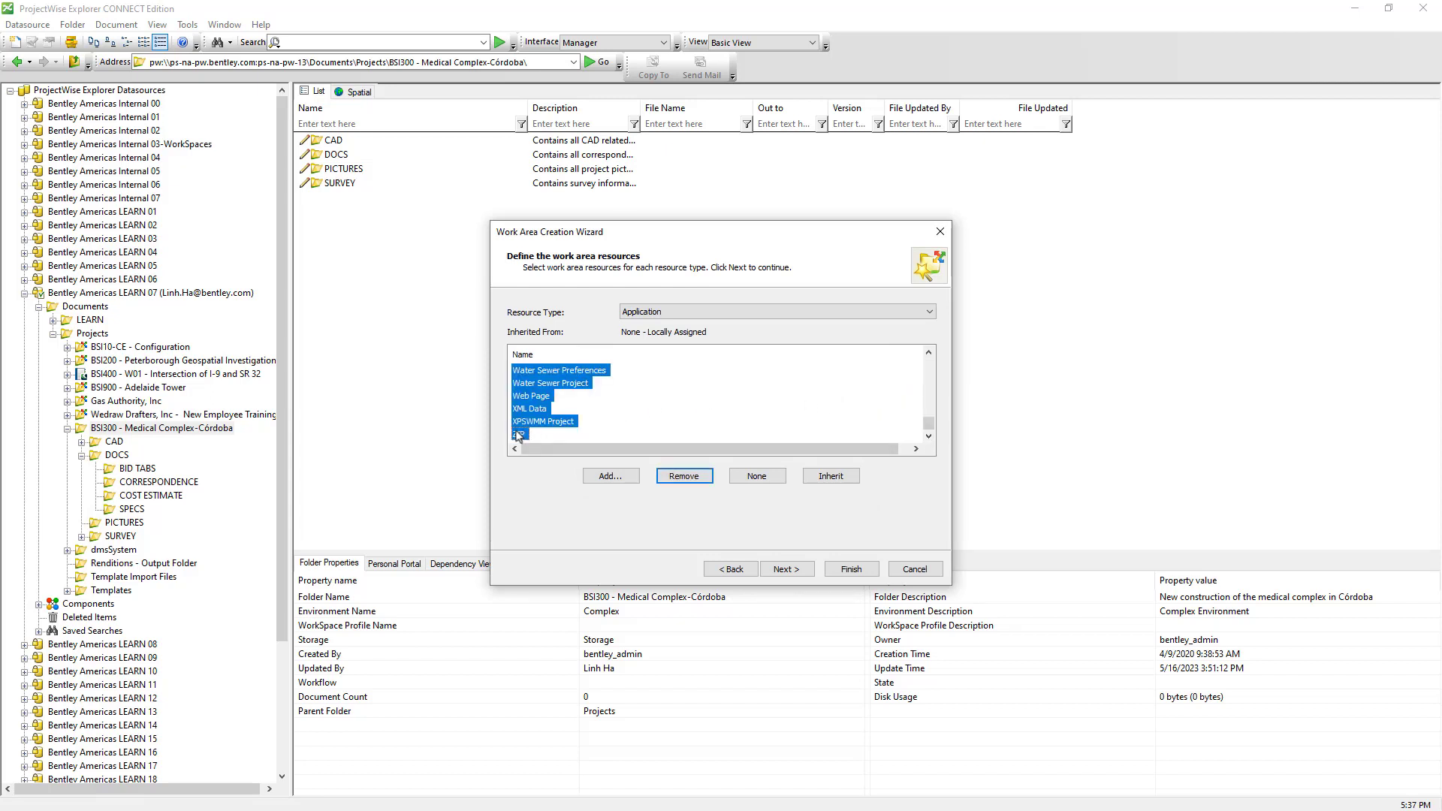
click(683, 477)
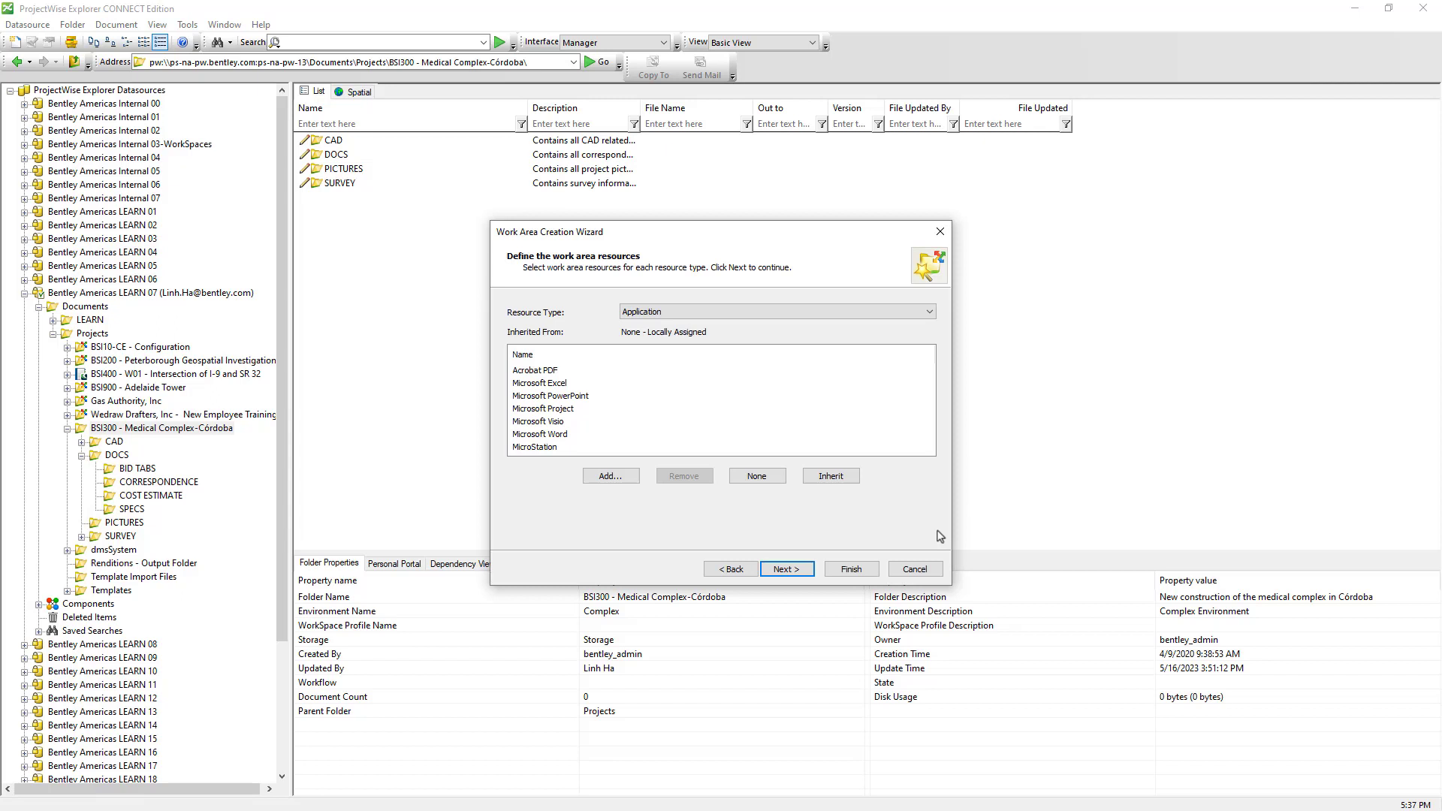
Review the View resources, keep the inherited views and access rights, and complete the work area creation.
click(676, 311)
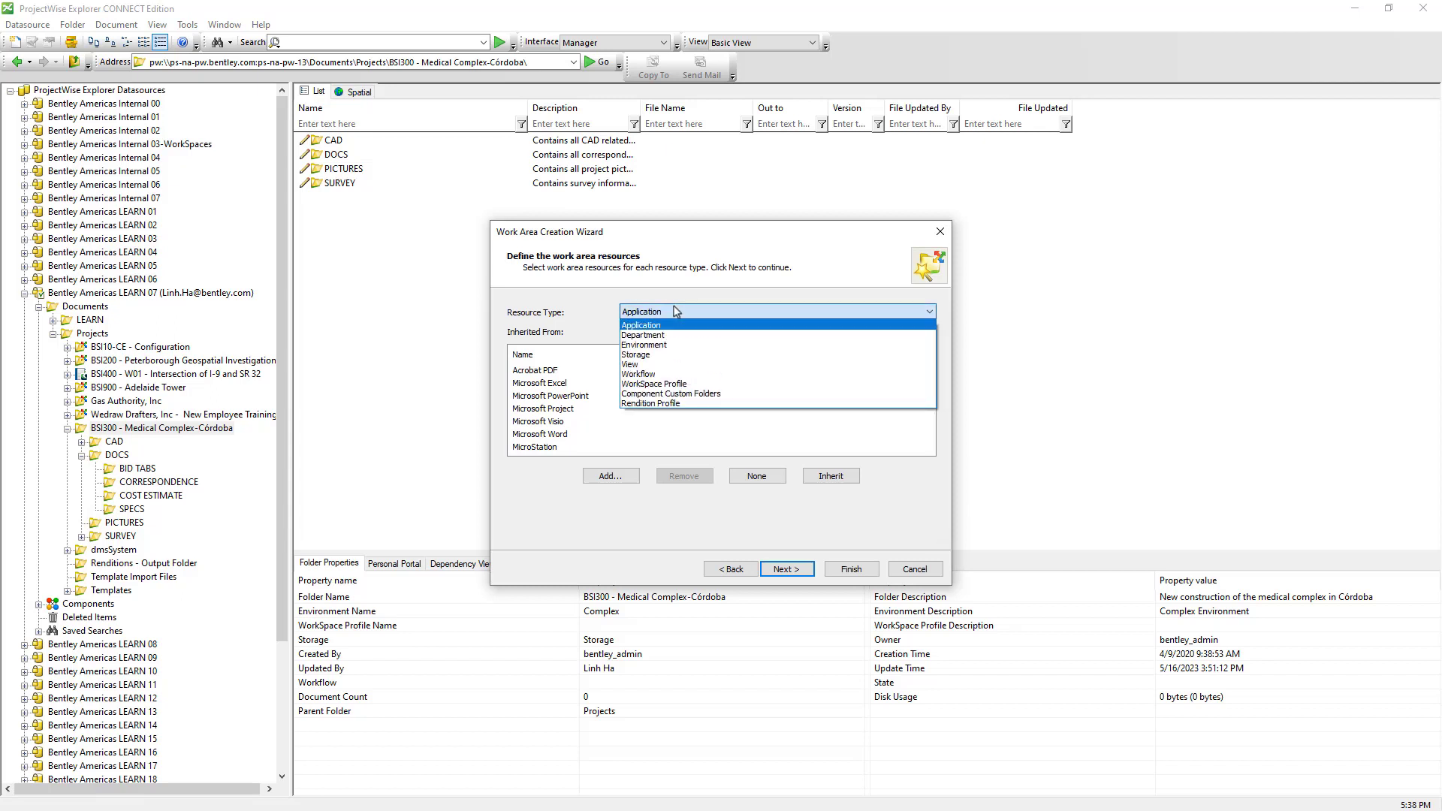
click(658, 365)
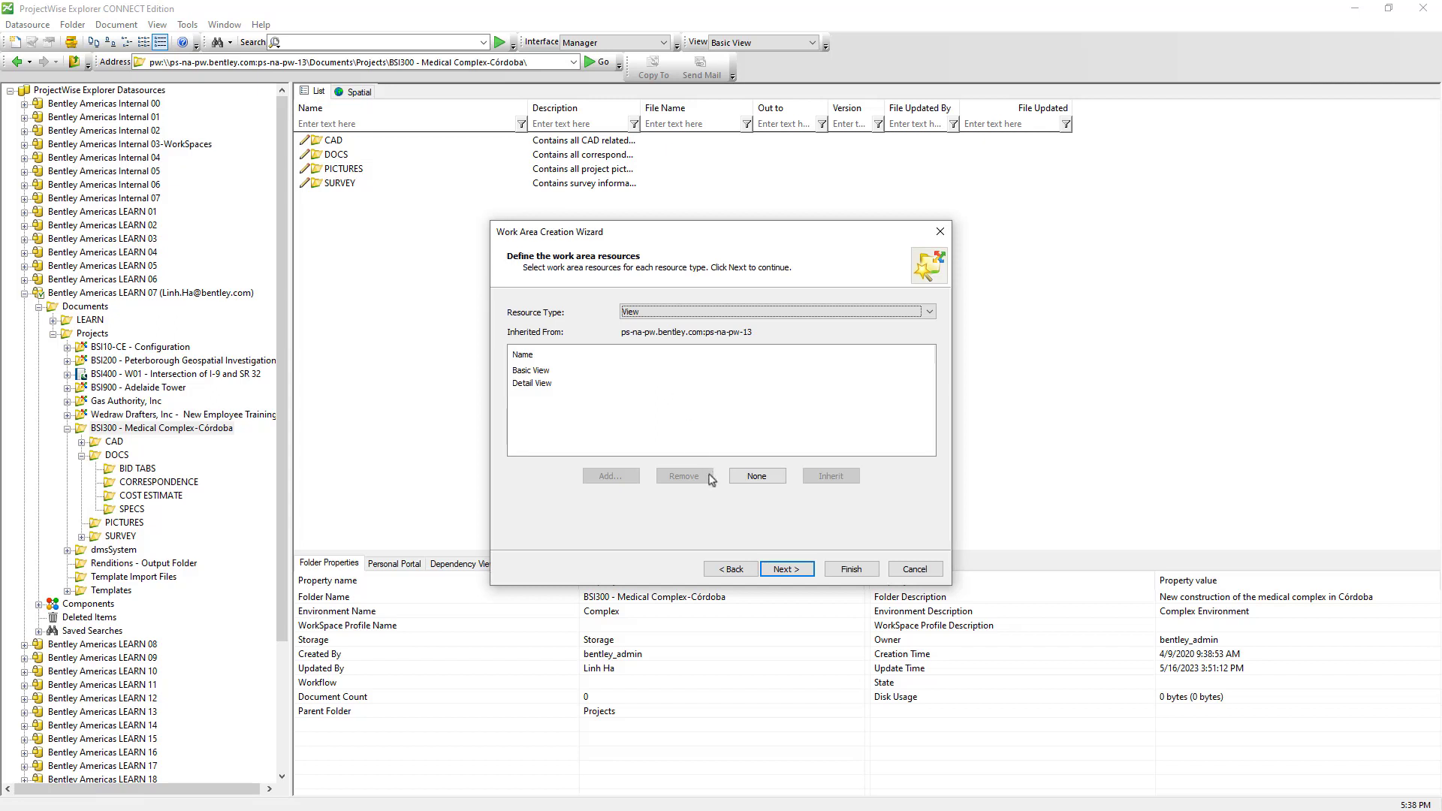
click(791, 570)
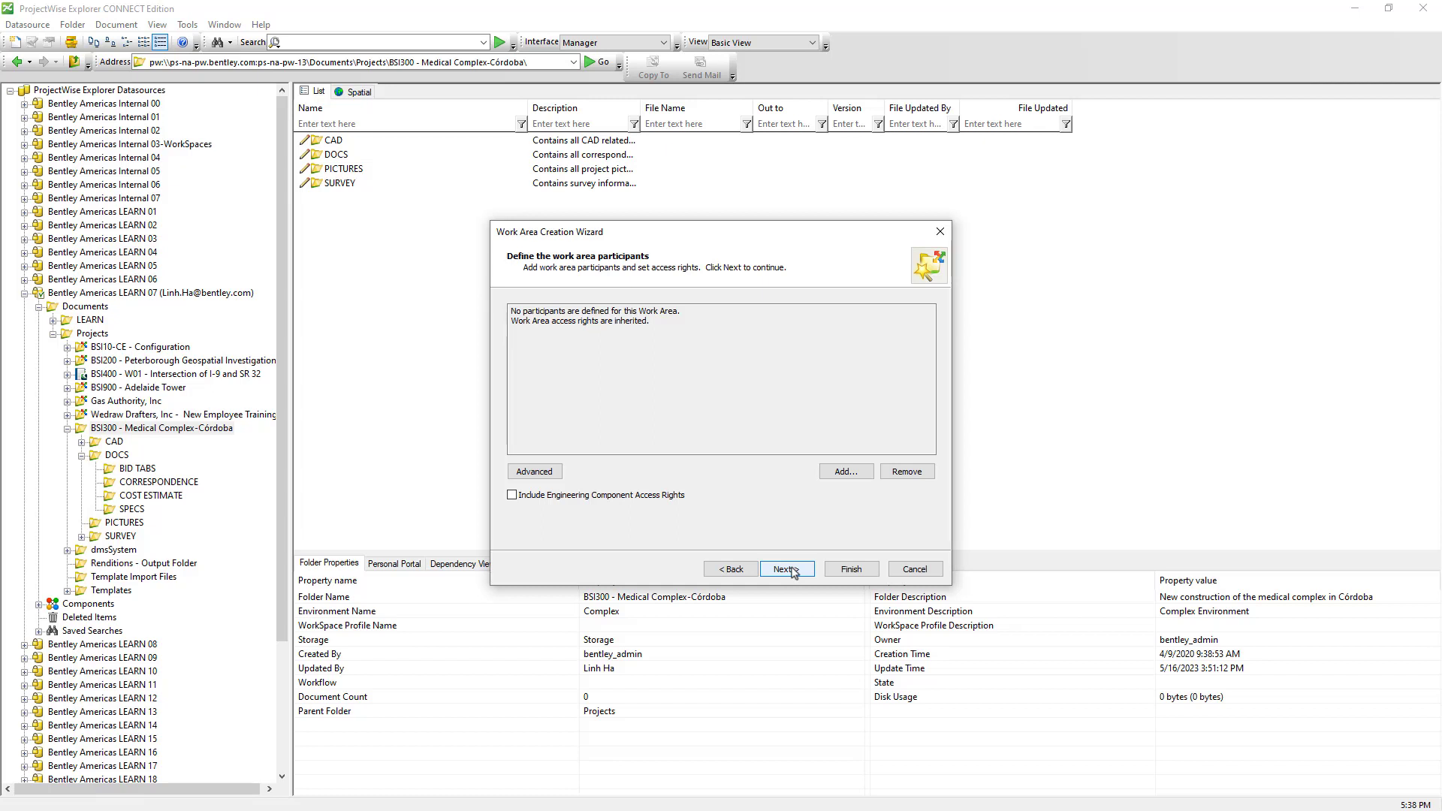
click(786, 569)
click(844, 572)
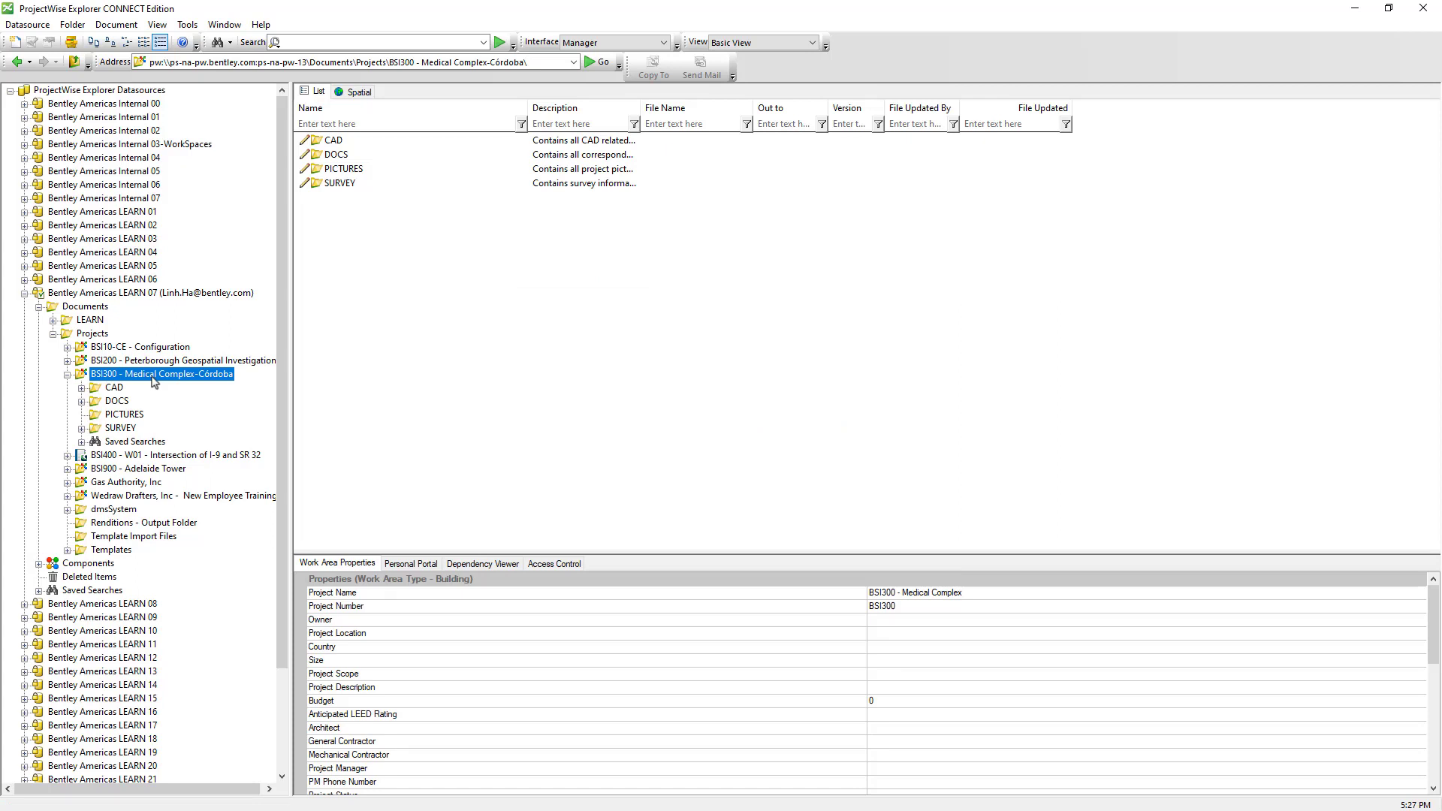
right_click(103, 338)
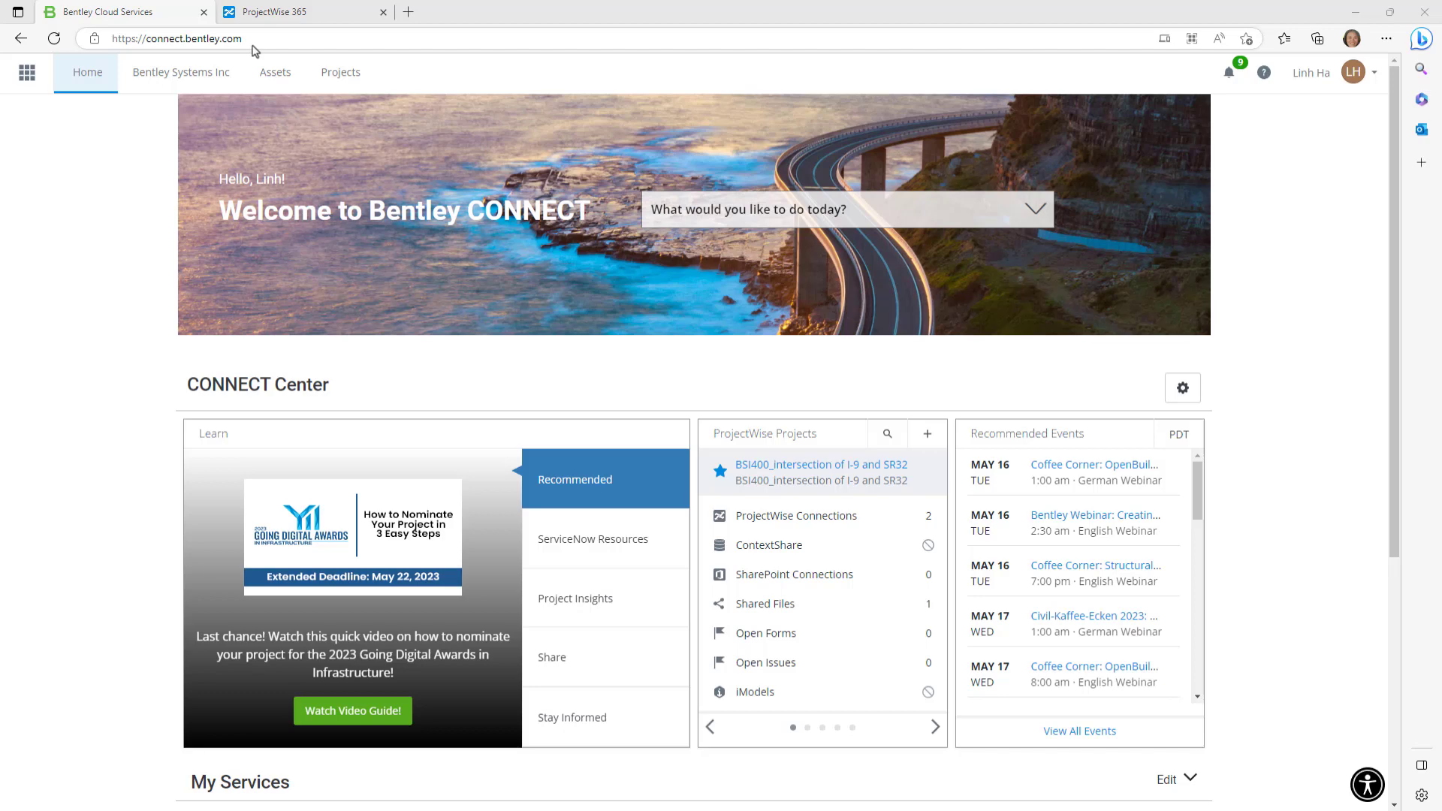
Examine the ProjectWise 365 project creation form in the browser, close it and return to the Bentley Cloud Services home page.
click(109, 38)
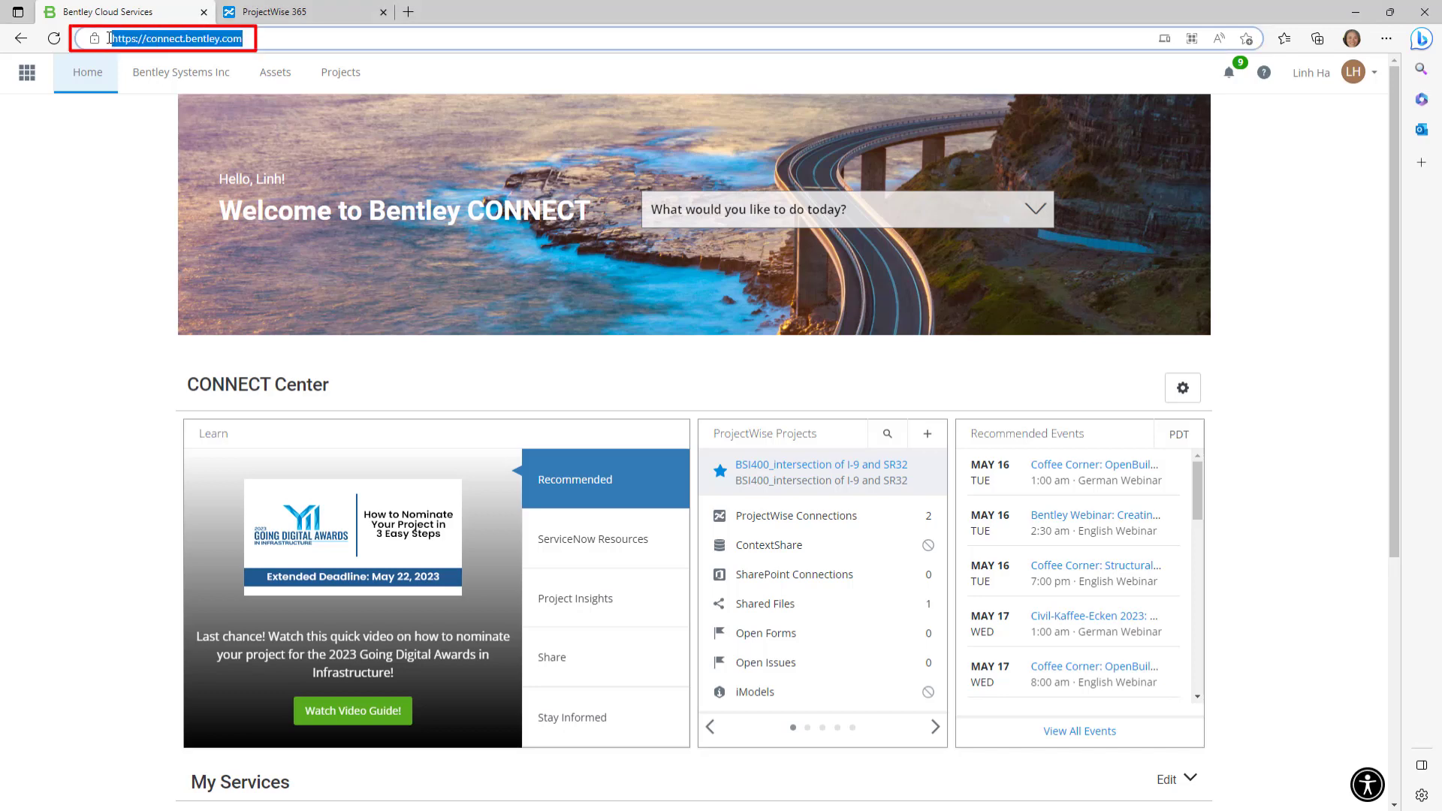
click(272, 13)
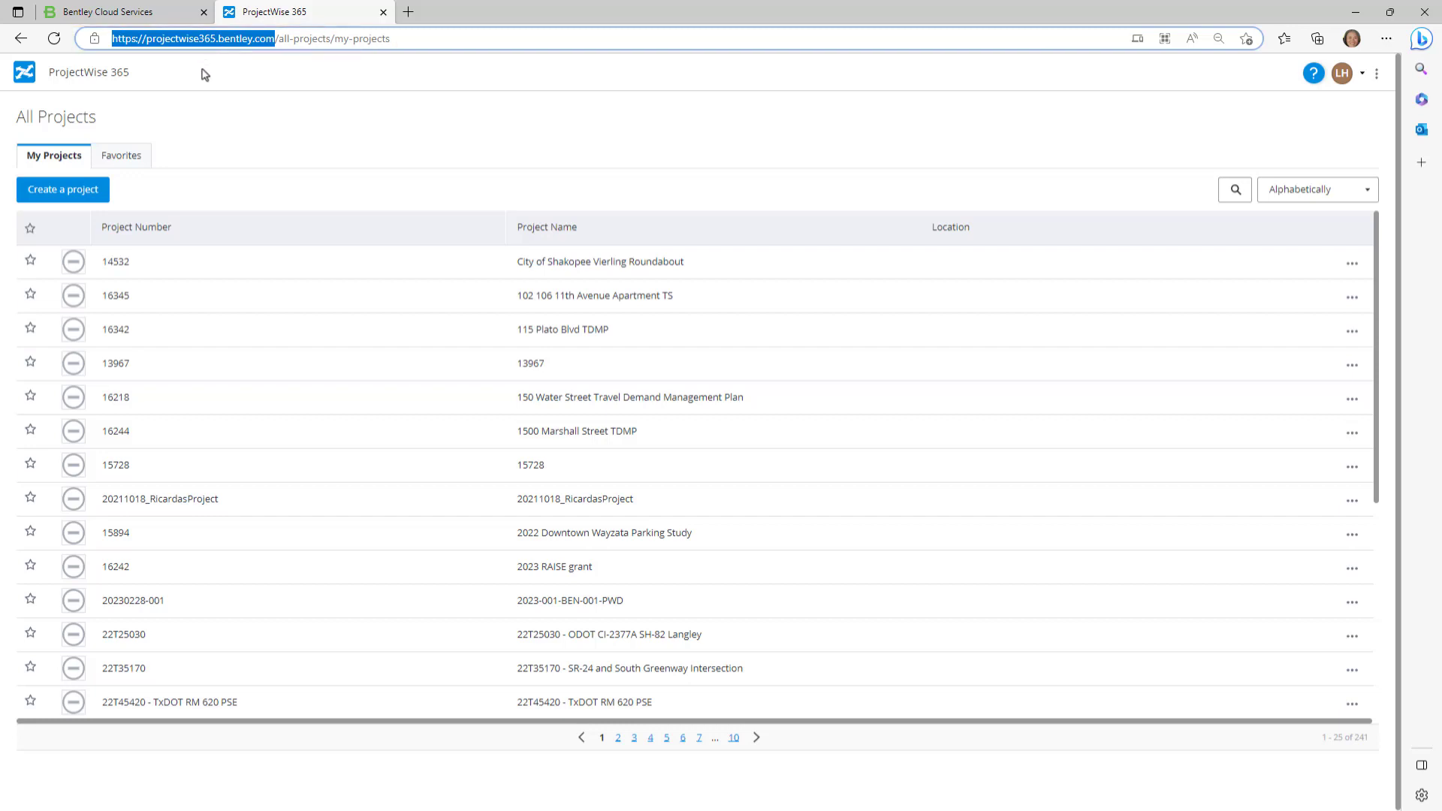
click(83, 197)
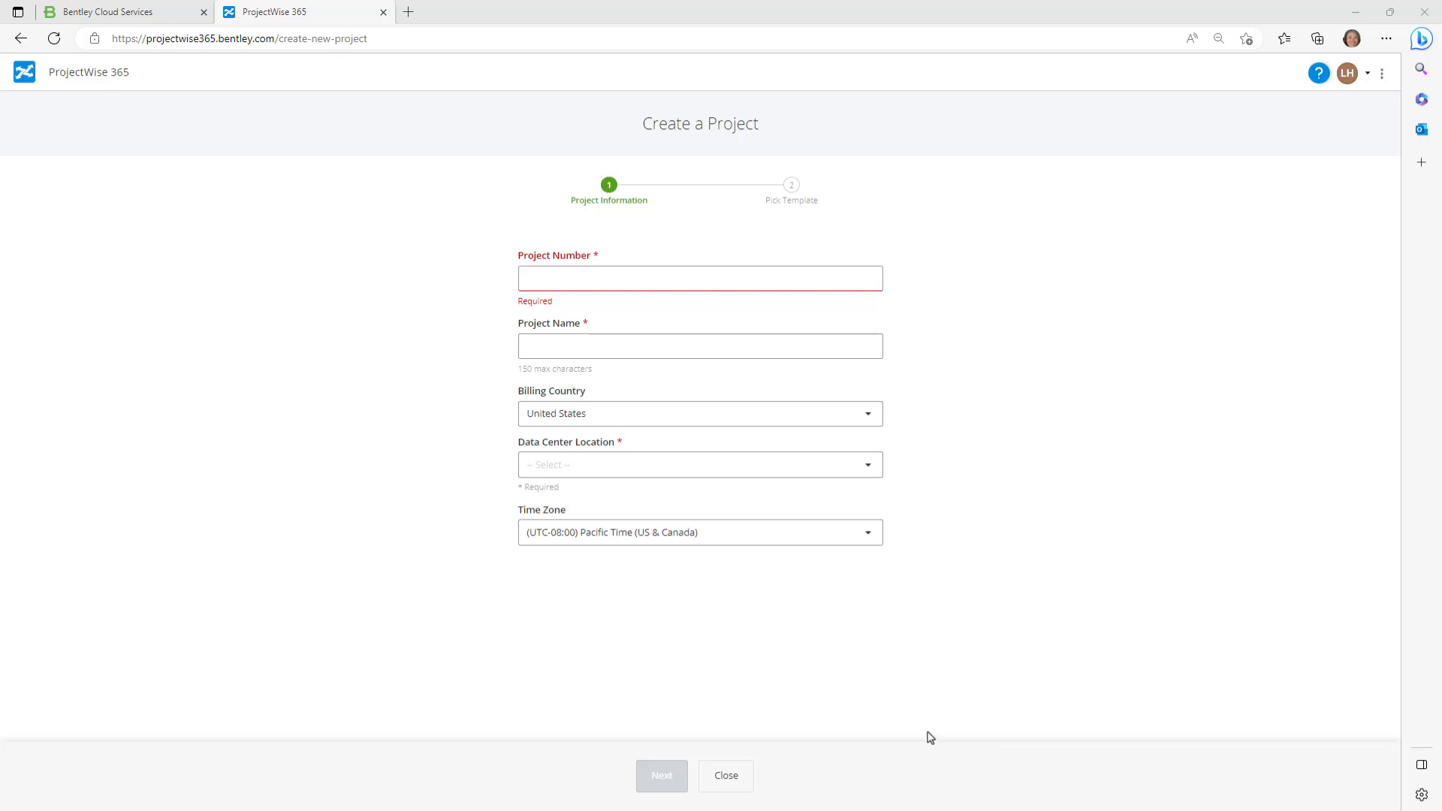
click(726, 775)
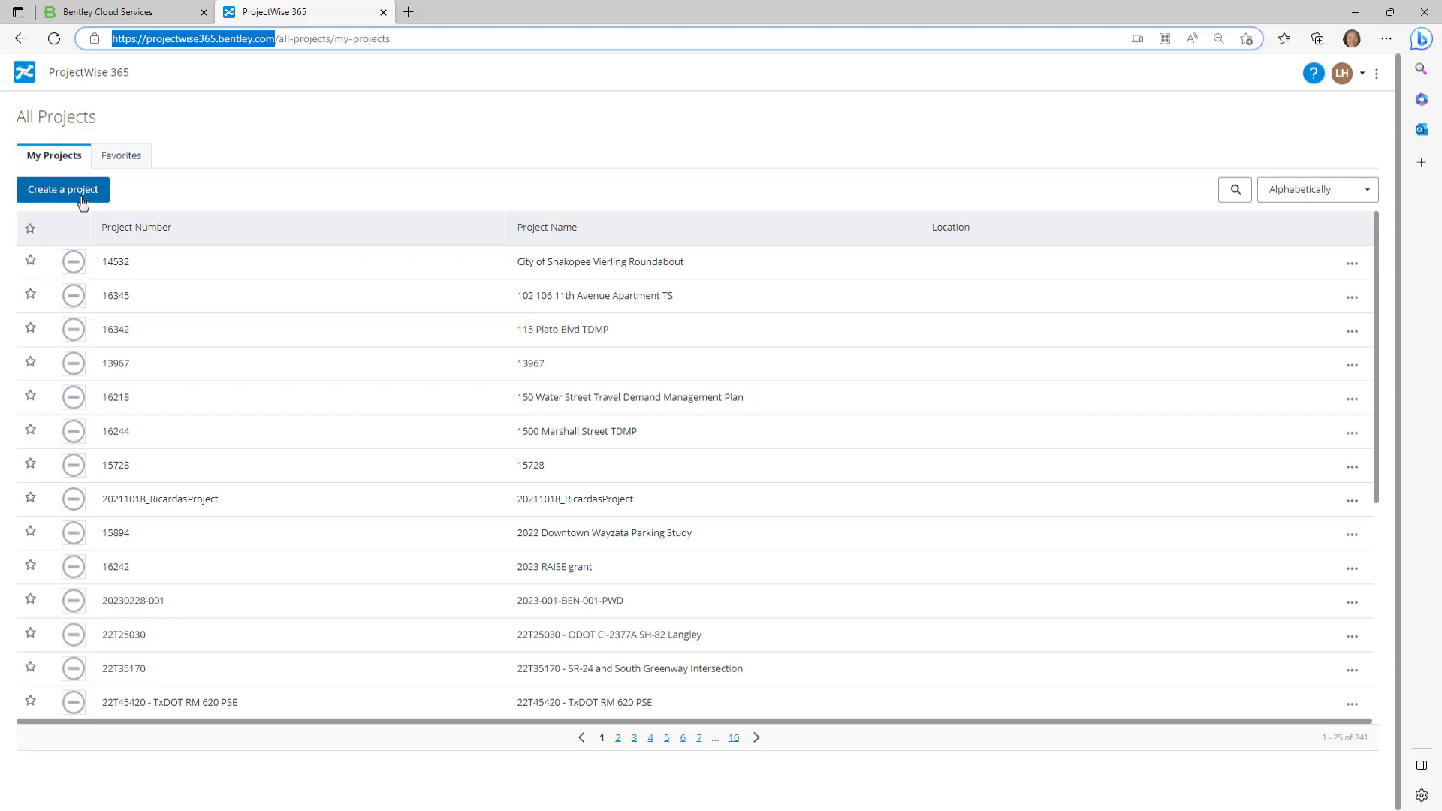
click(89, 18)
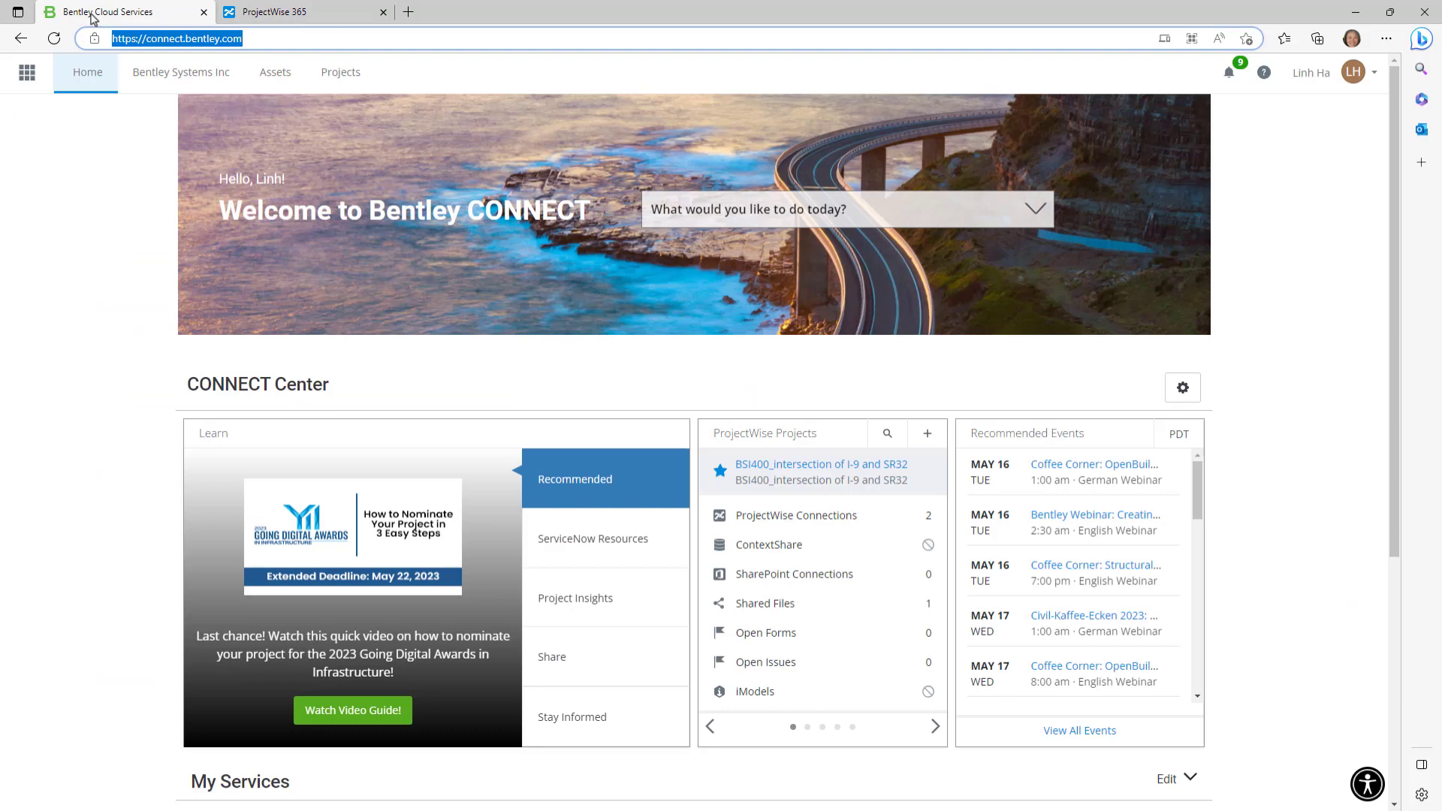
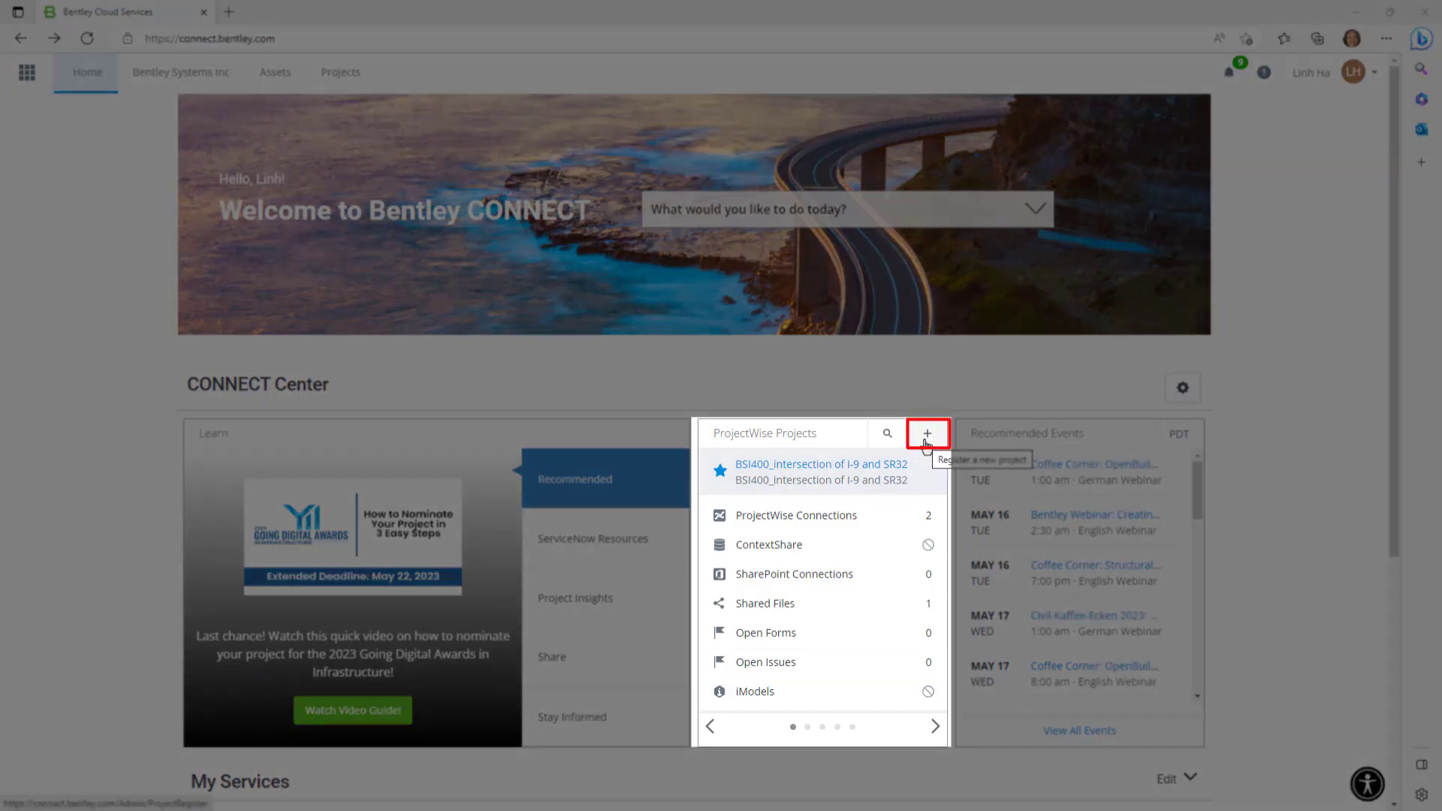
Start registering a new ProjectWise project with BSI300_Medical Complex_Córdoba as both its project number and name.
click(927, 434)
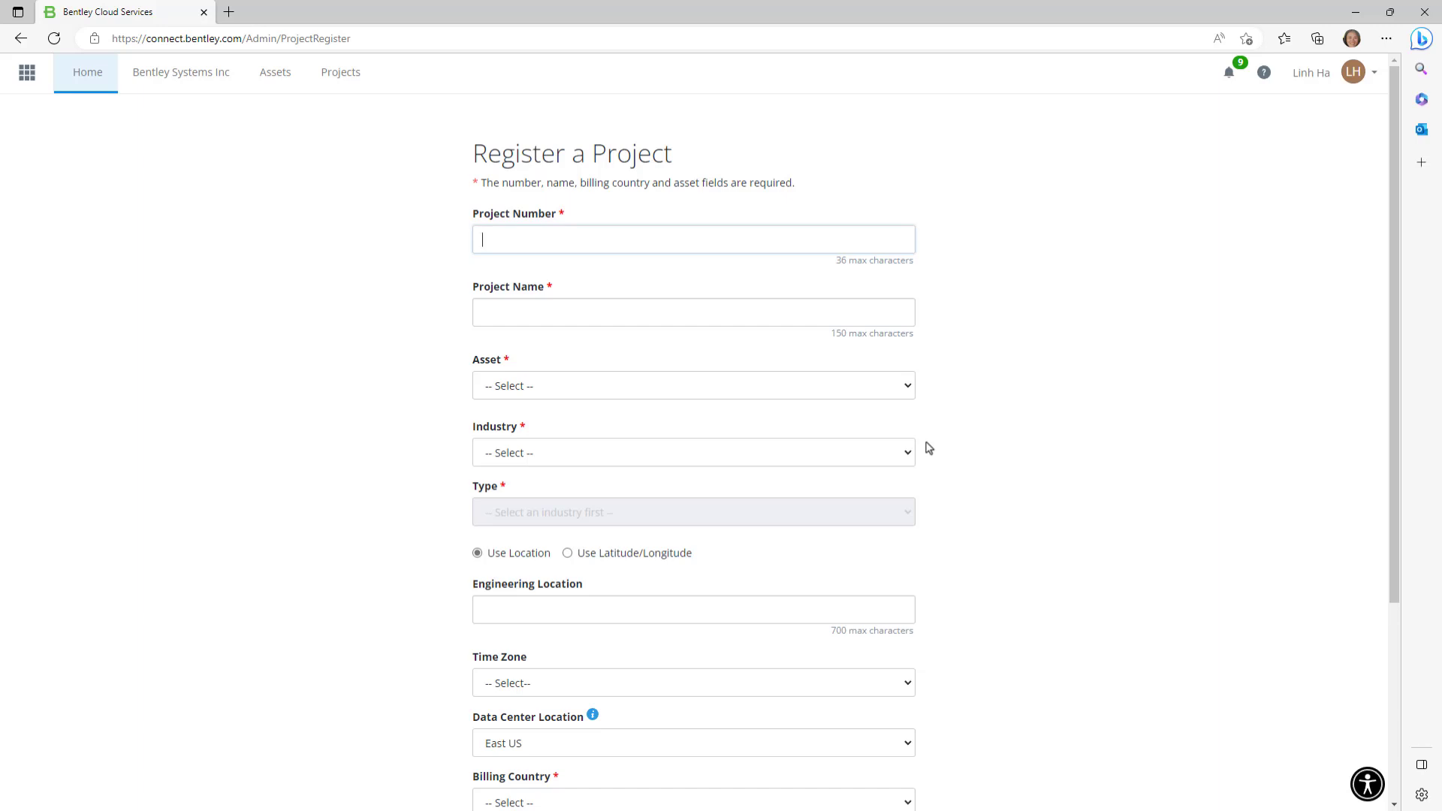
text(BSI300_Medical Complex_Córdoba)
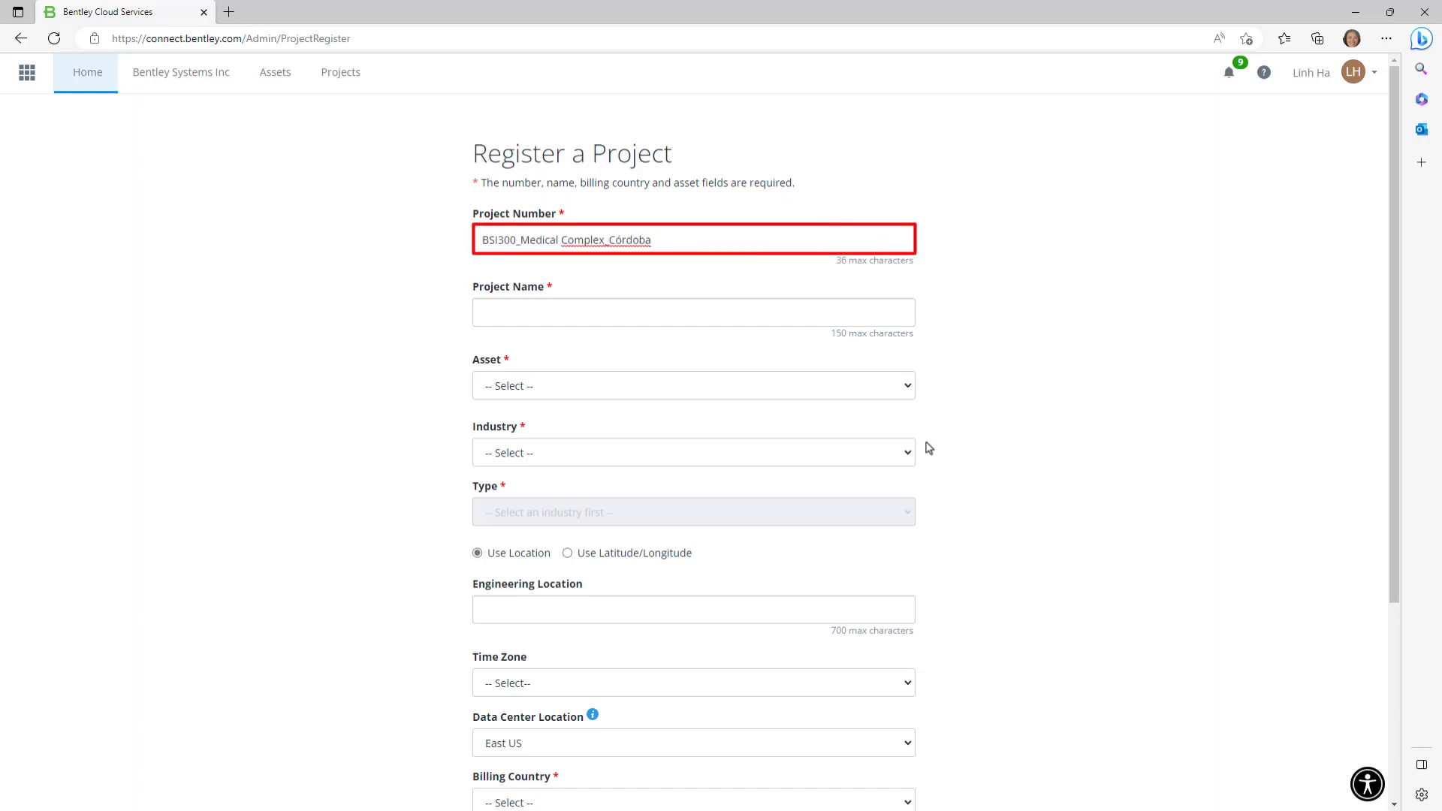
key(Tab)
text(BSI300_Medical Complex_Córdoba)
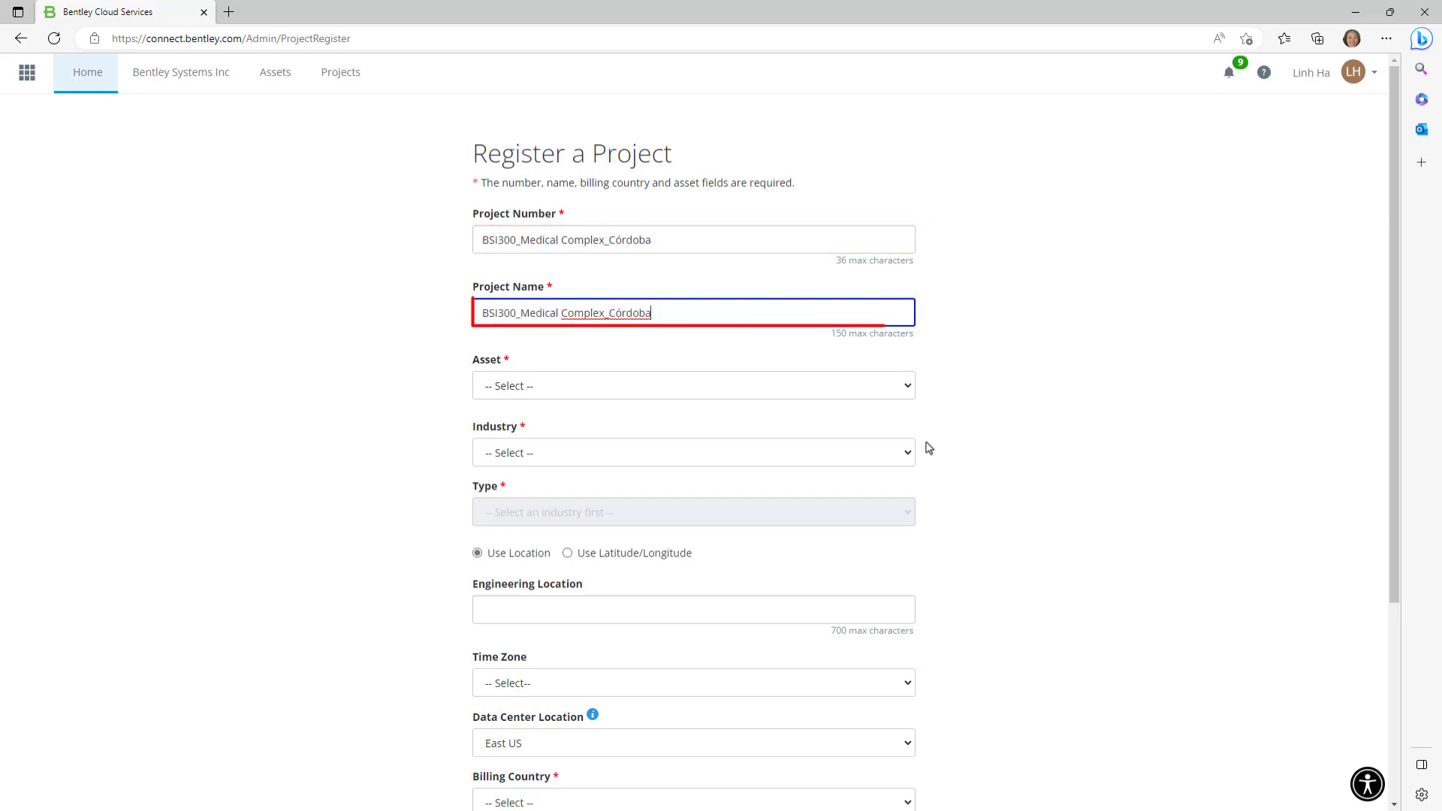
Set the project's asset to Not Applicable, its industry to Buildings and Facilities and its type to Healthcare Facilities.
click(907, 390)
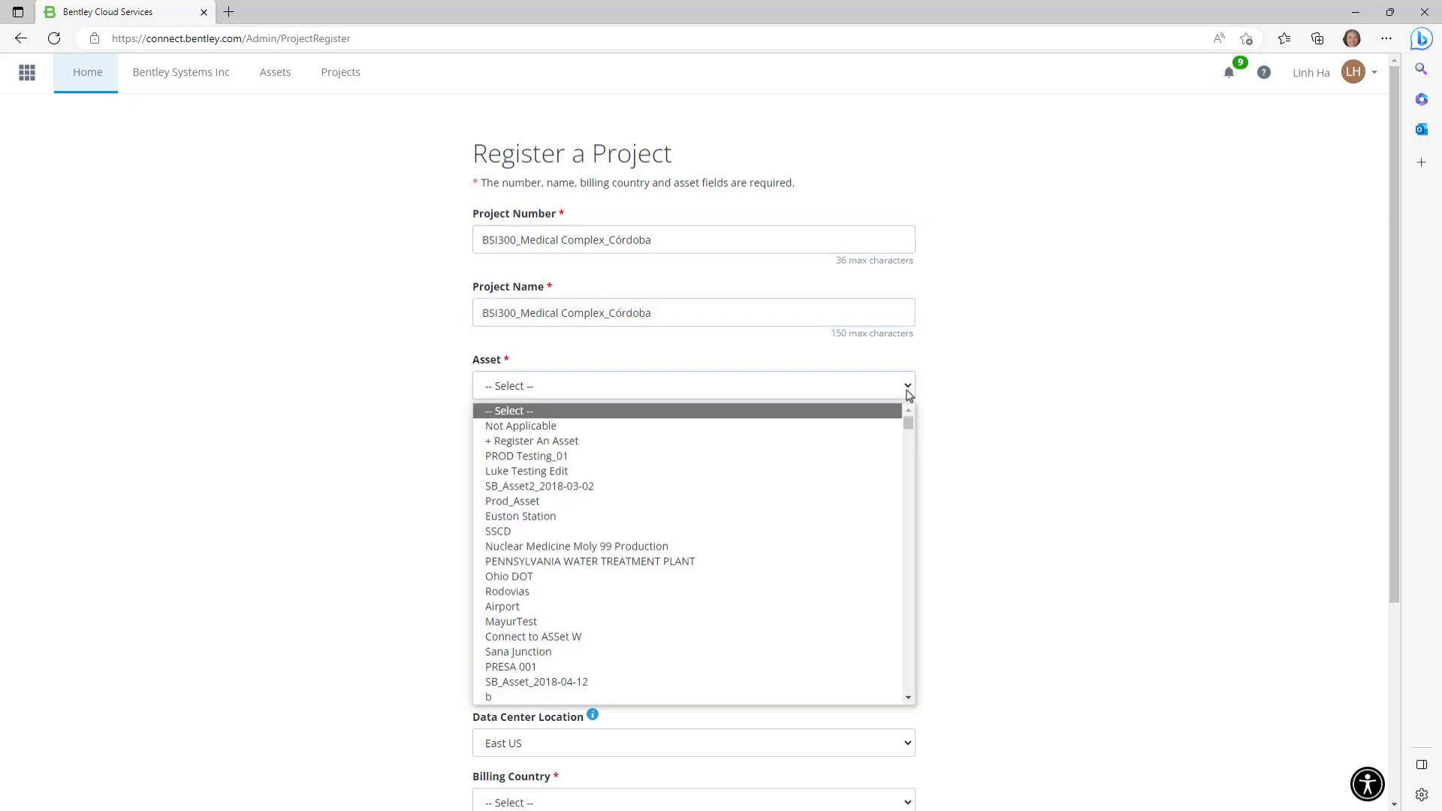
click(667, 426)
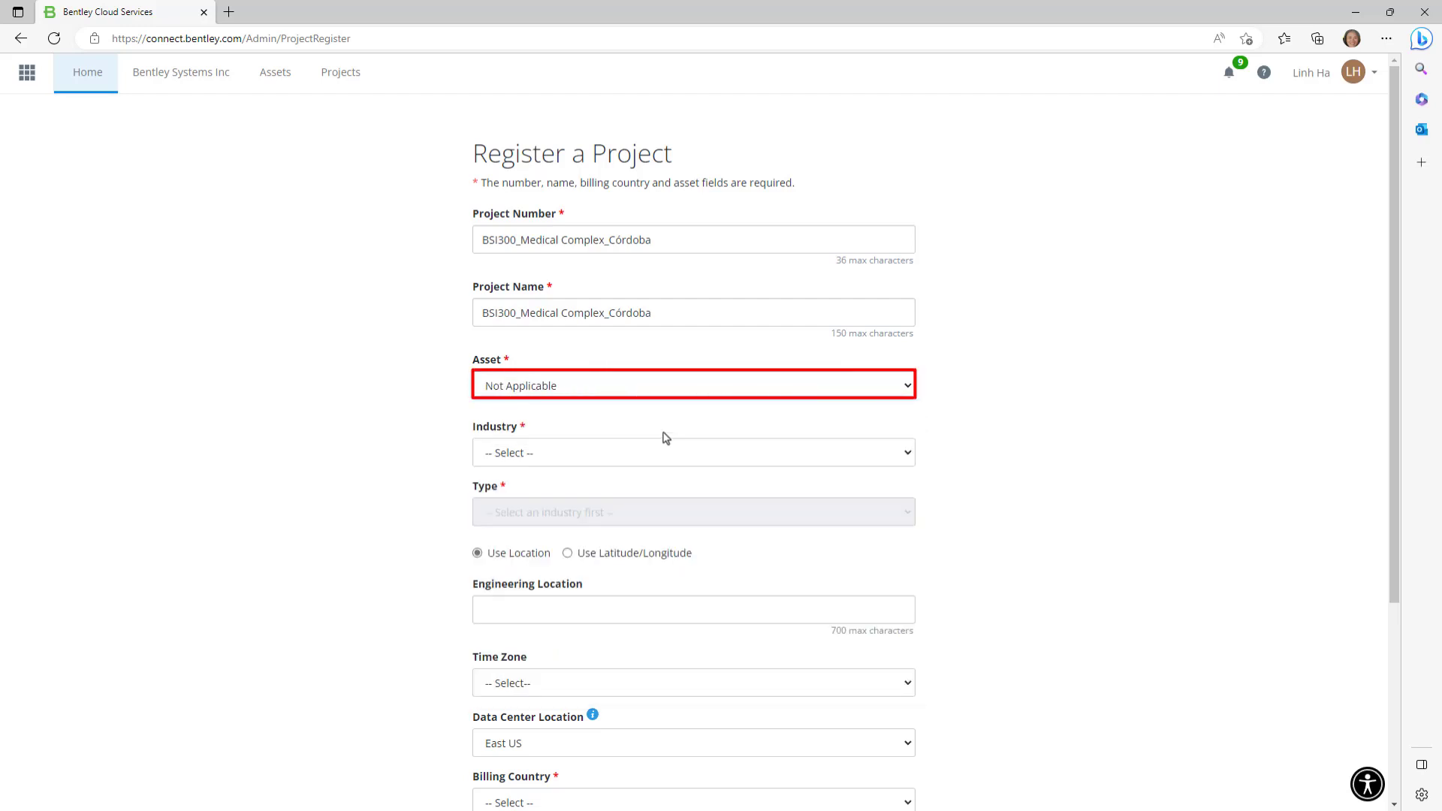
click(664, 438)
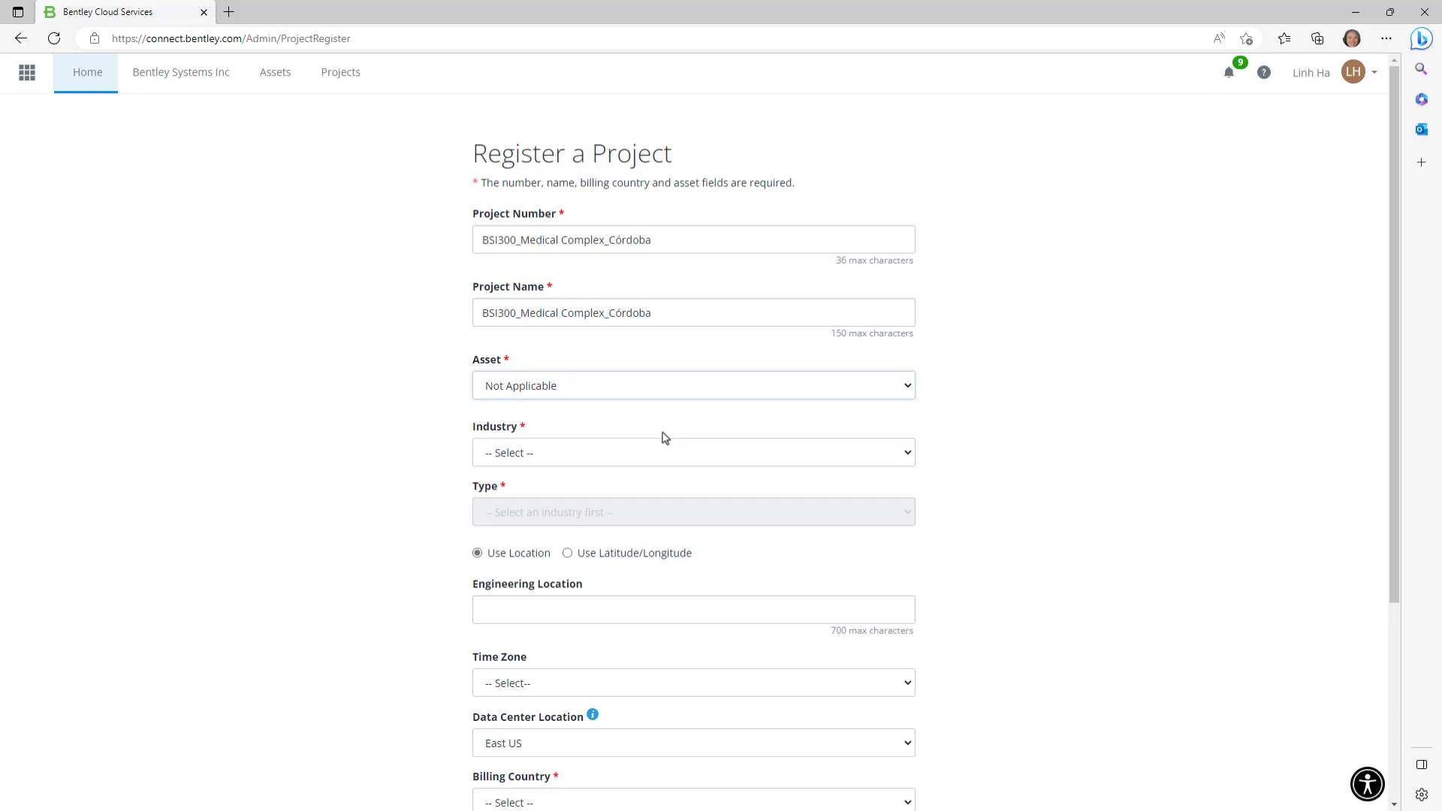
click(681, 459)
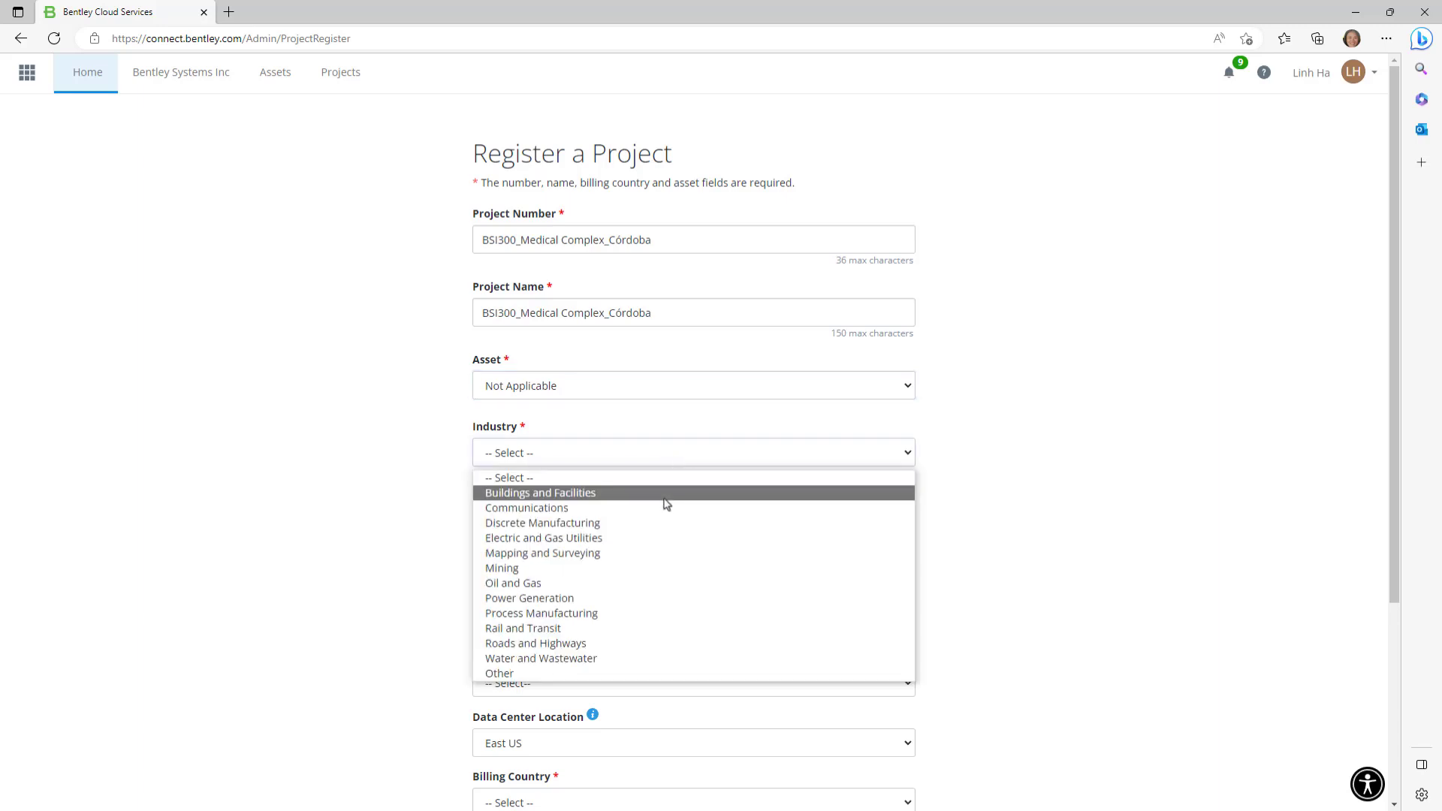
click(666, 498)
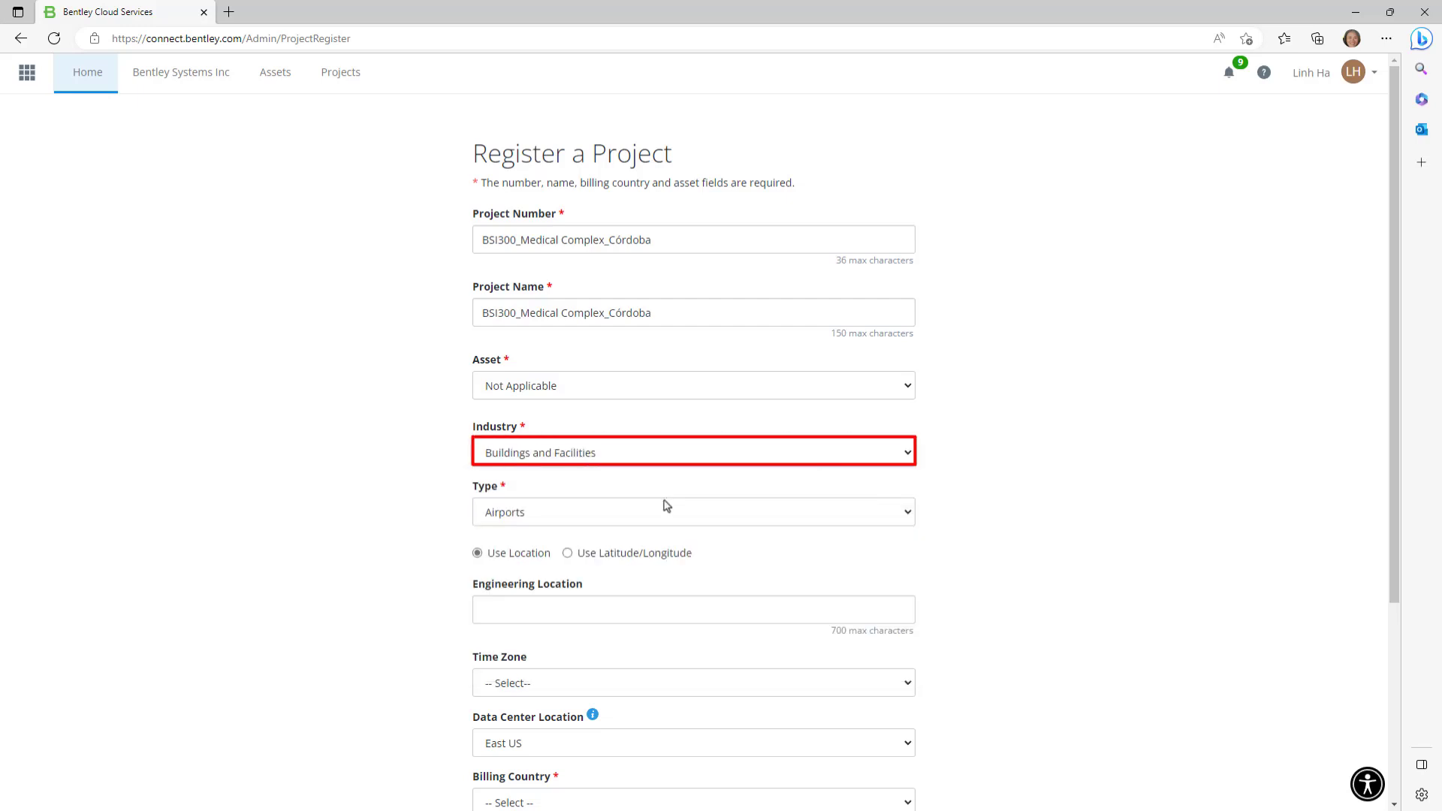
click(665, 519)
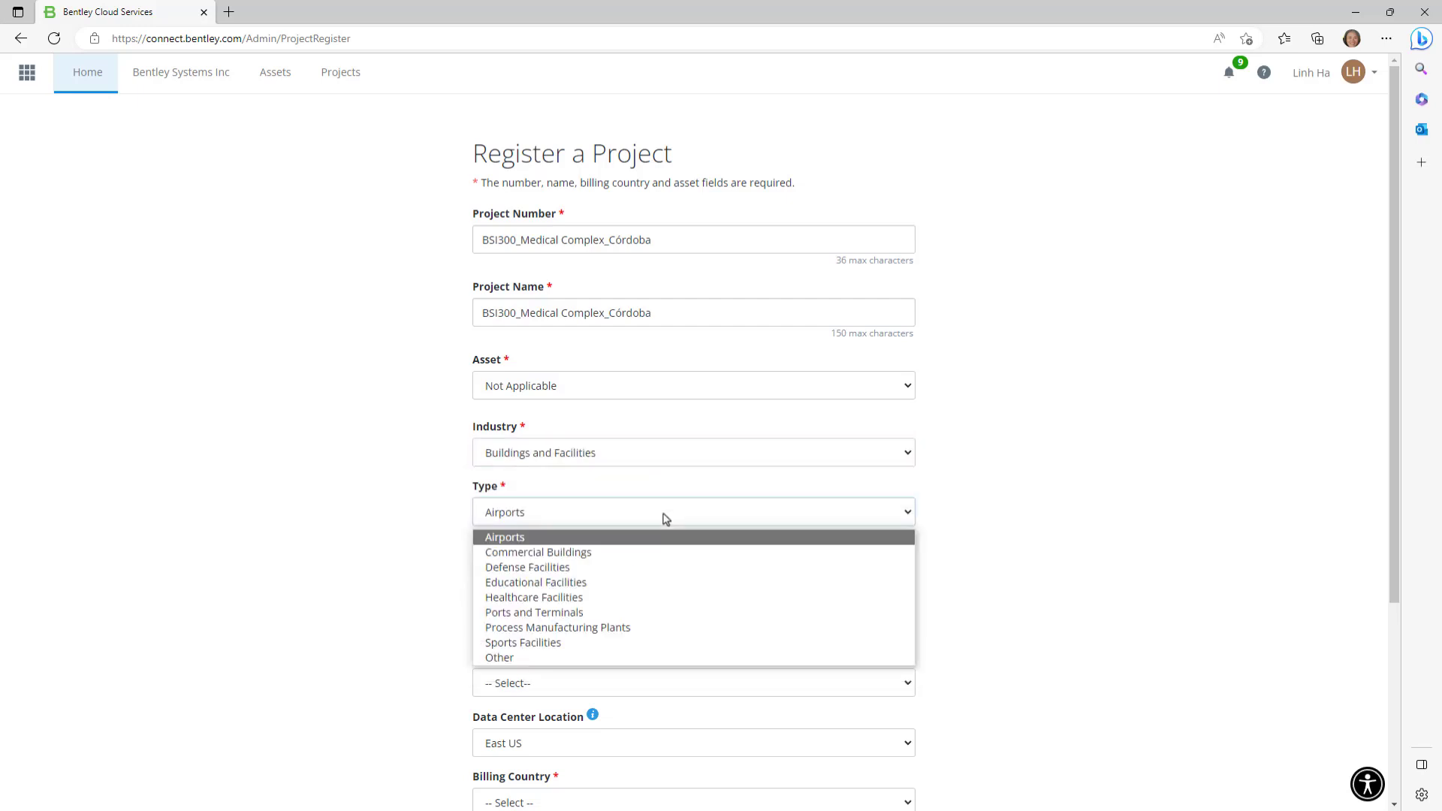
click(624, 600)
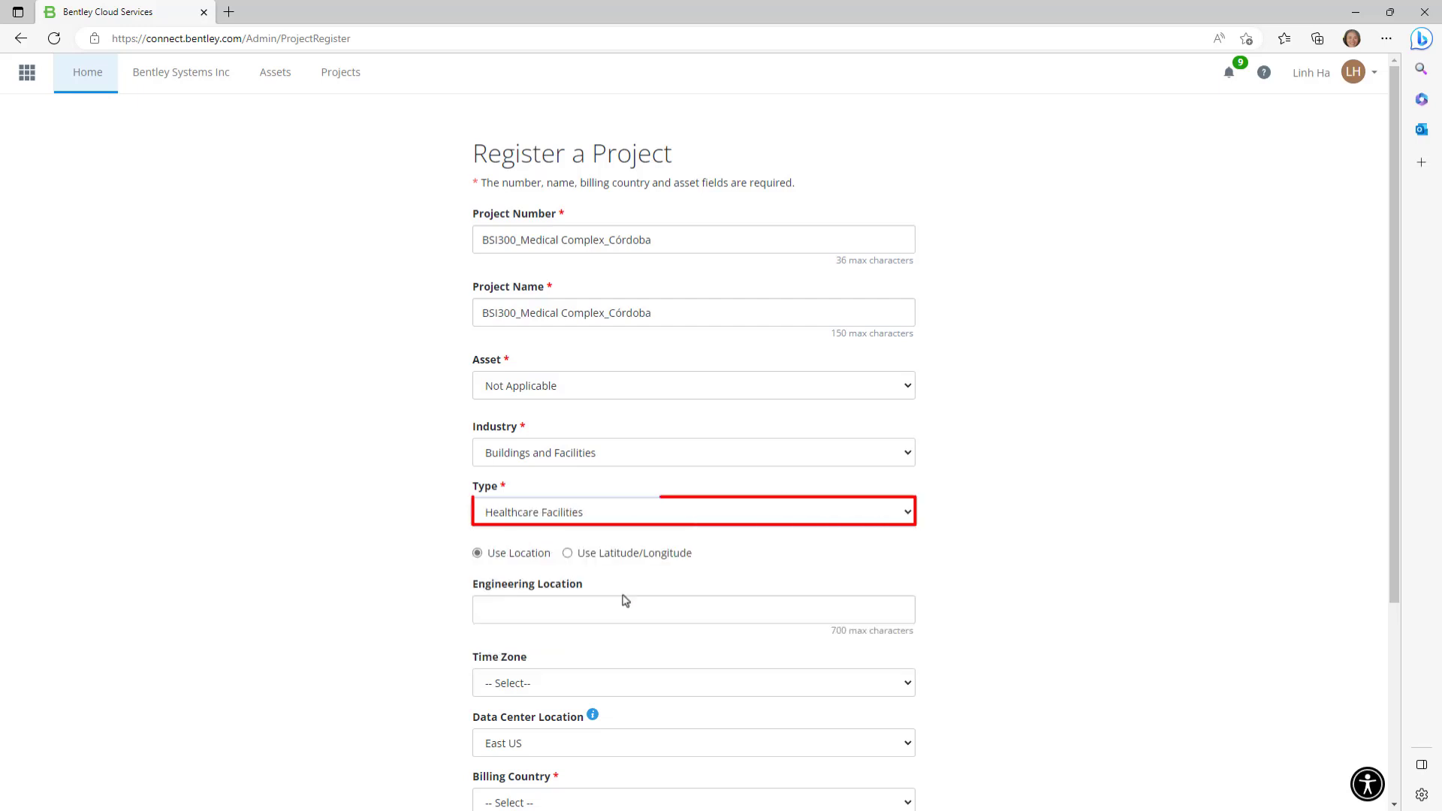
Set the billing country to United States, allow external team members, and register the project, accepting the team member notice.
drag(1391, 526, 1404, 685)
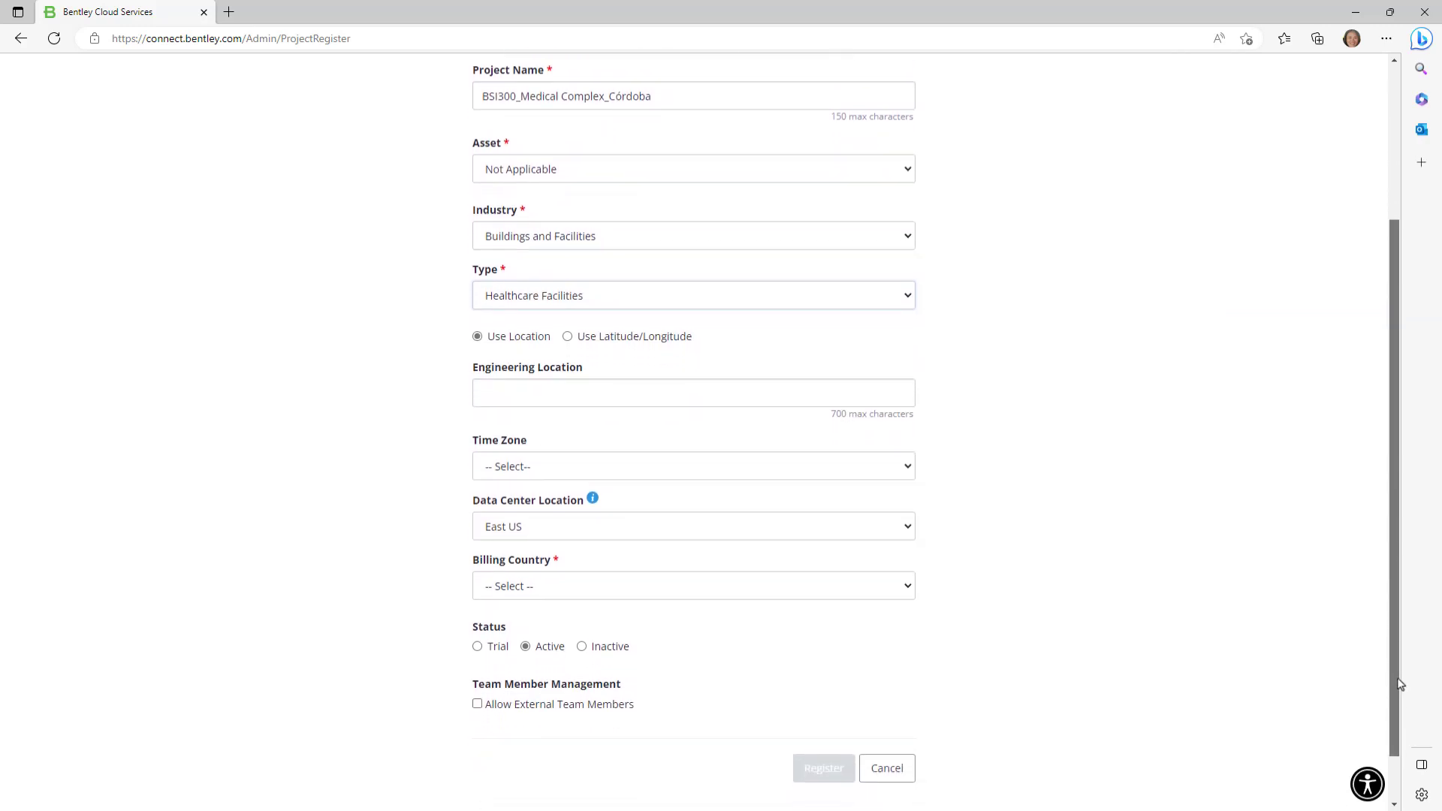
click(911, 594)
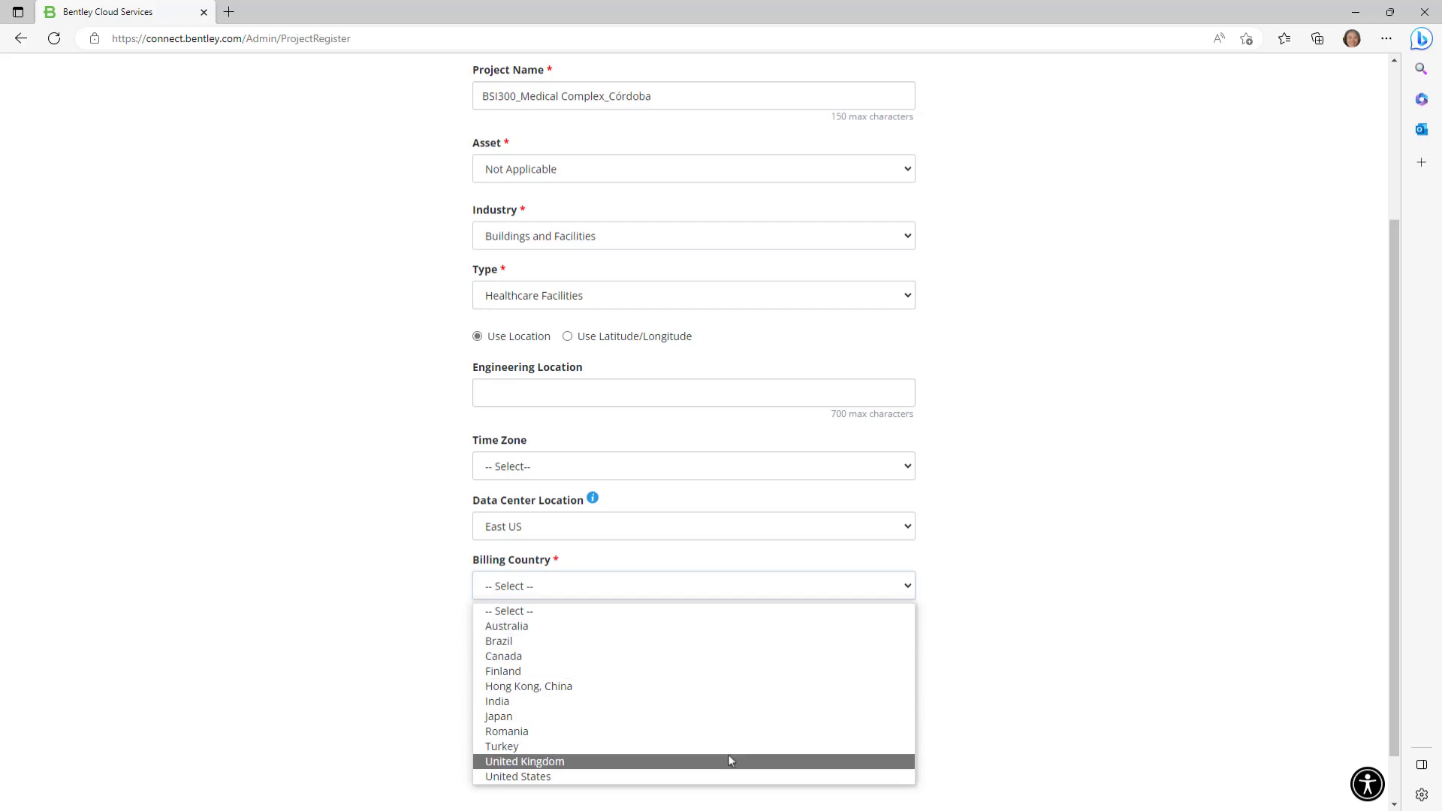
click(633, 778)
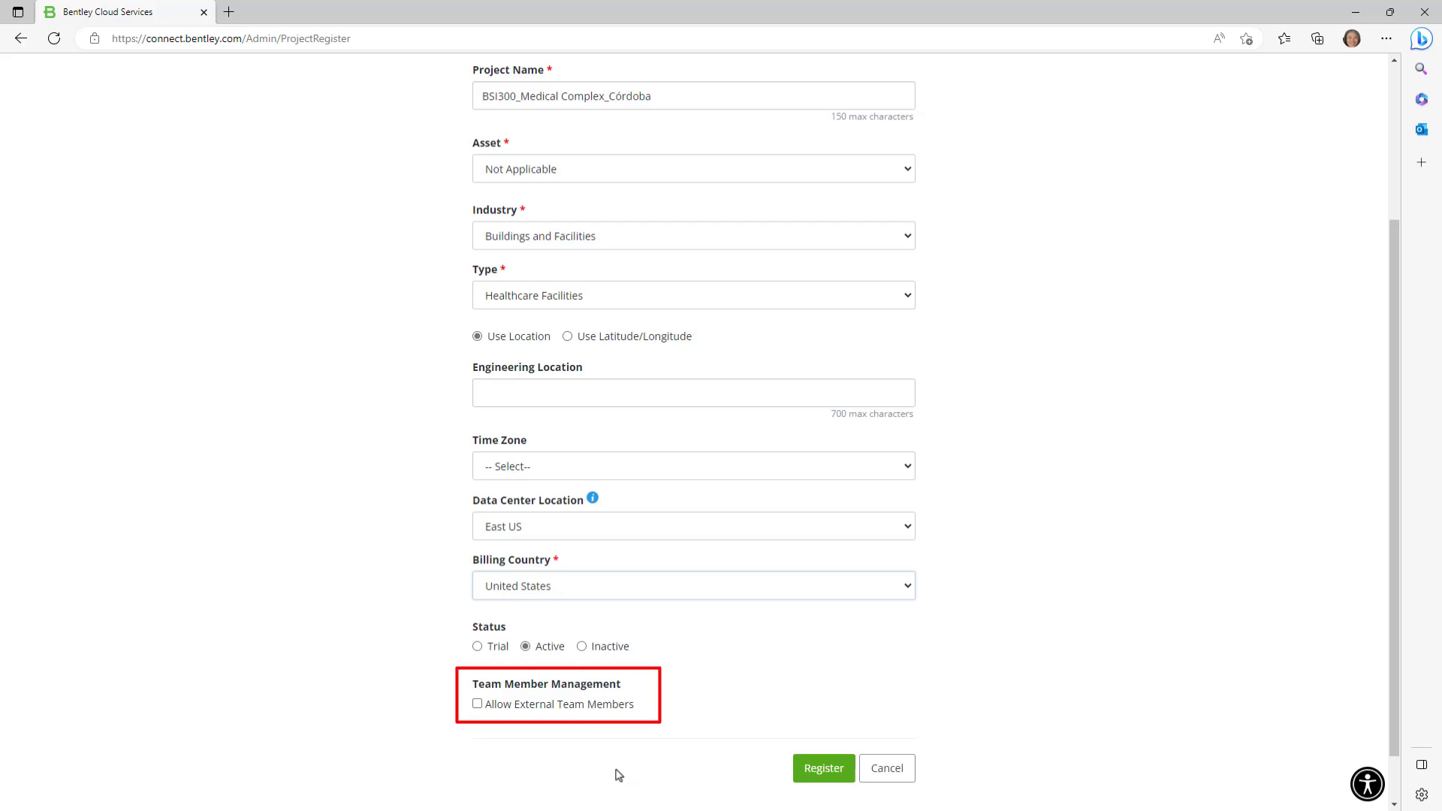
click(475, 706)
click(829, 777)
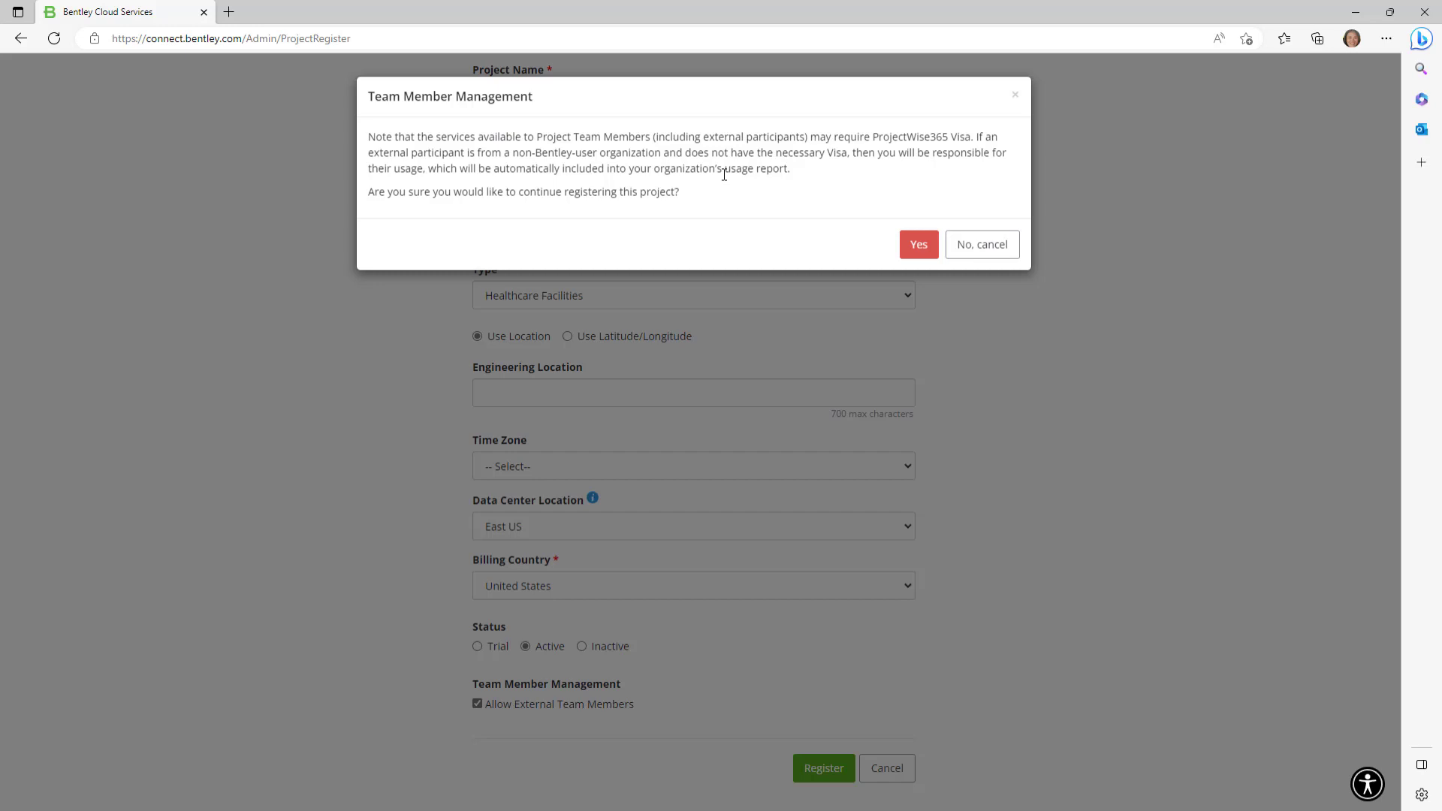
click(916, 246)
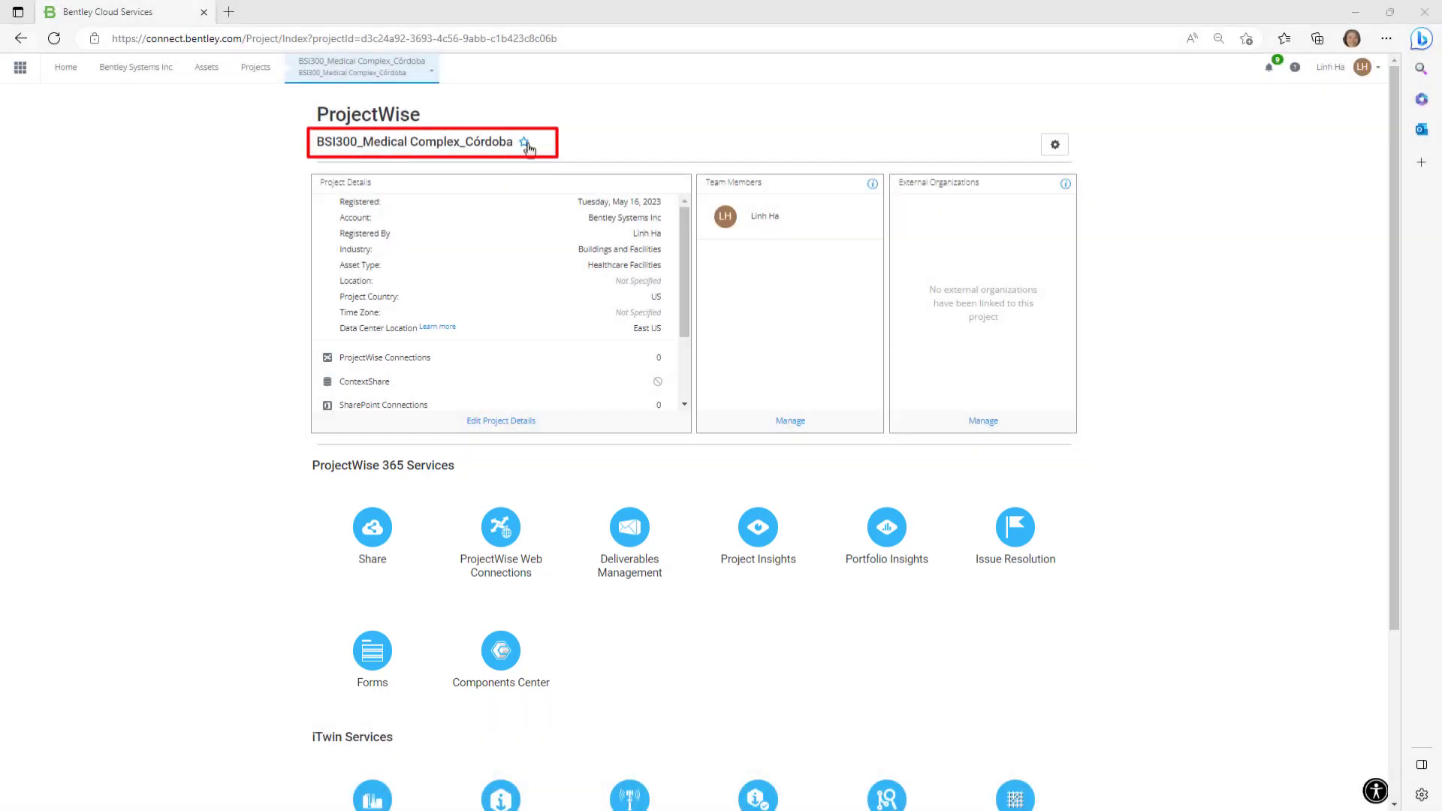
Mark the BSI300_Medical Complex_Córdoba project as a favorite and open its ProjectWise Web connection settings.
click(524, 144)
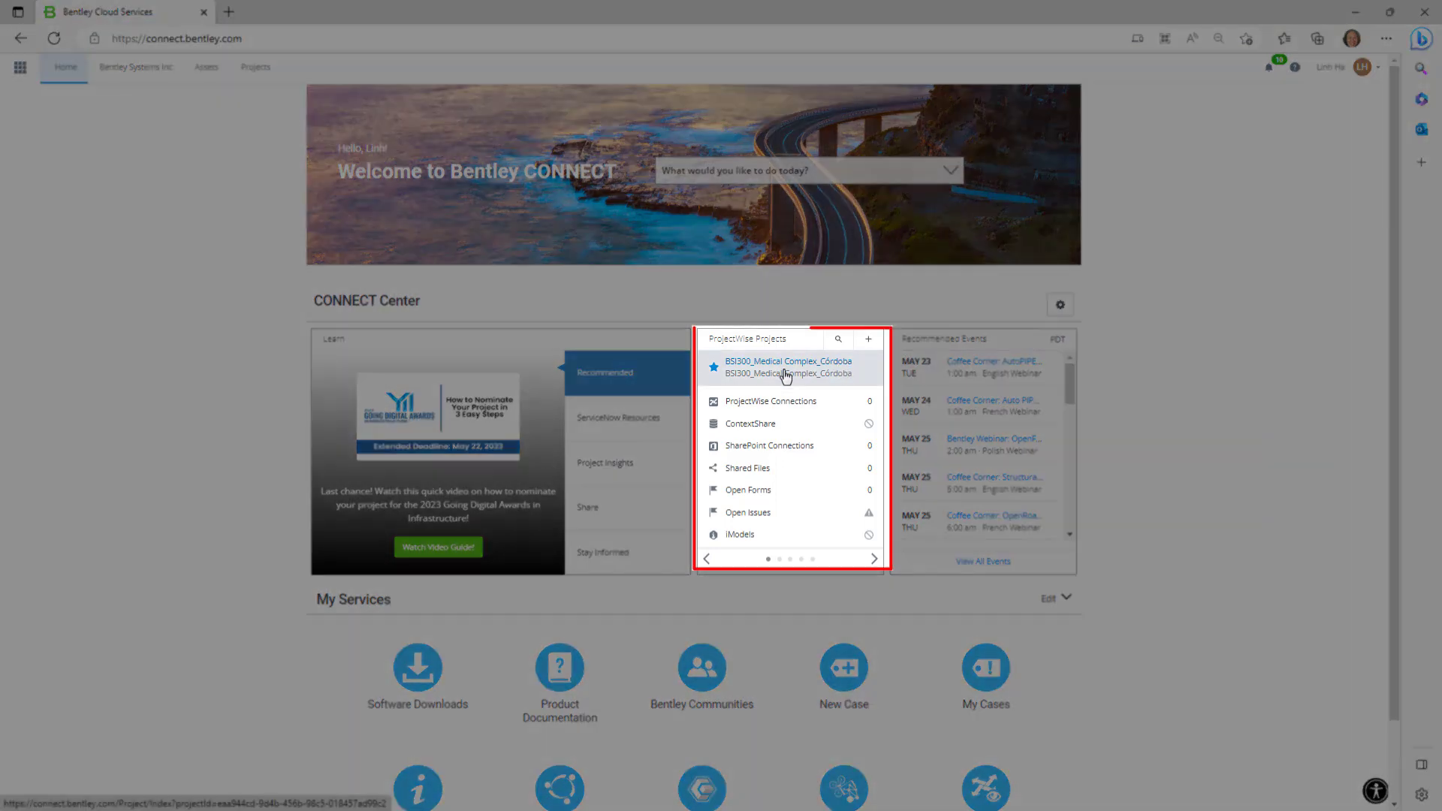
click(785, 374)
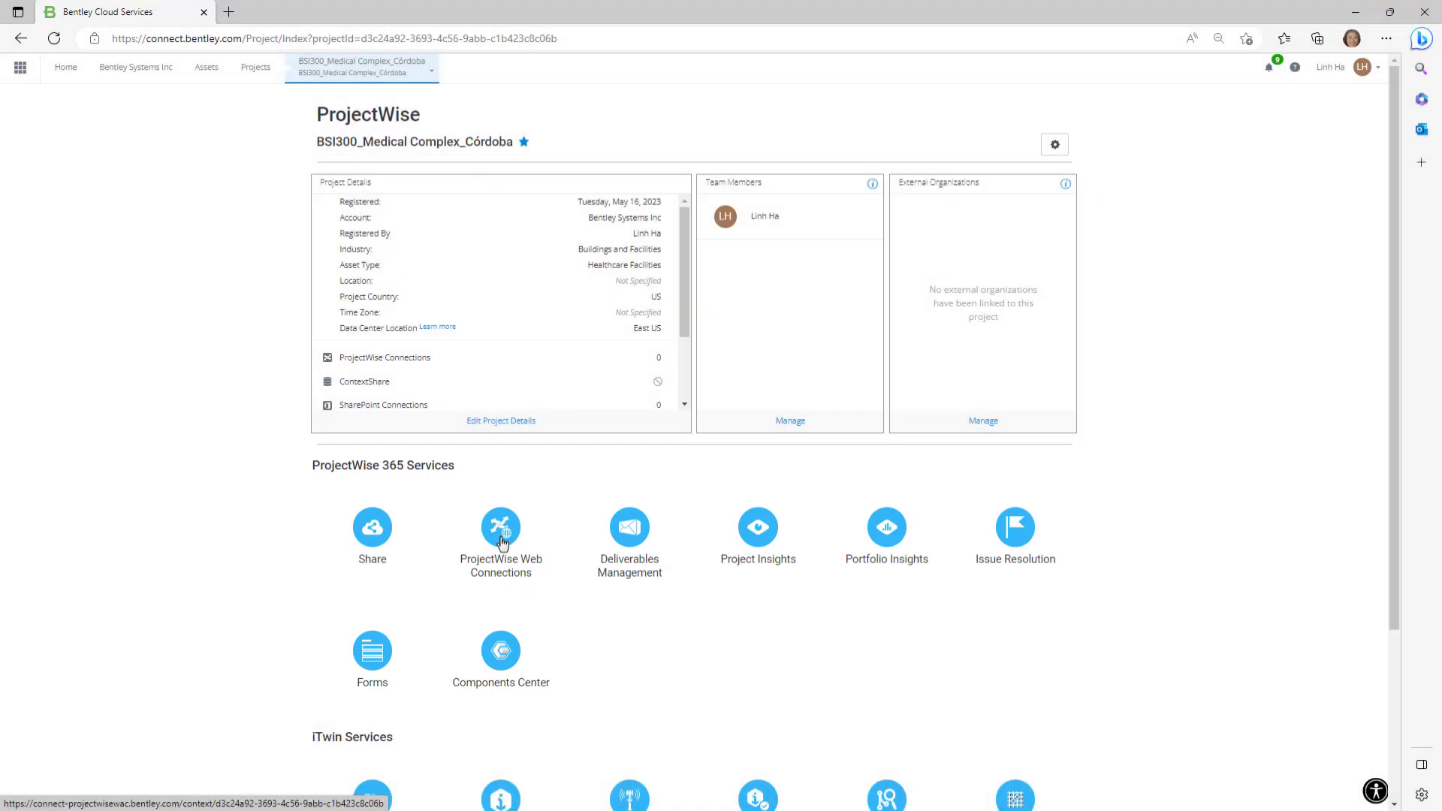
click(501, 542)
click(710, 503)
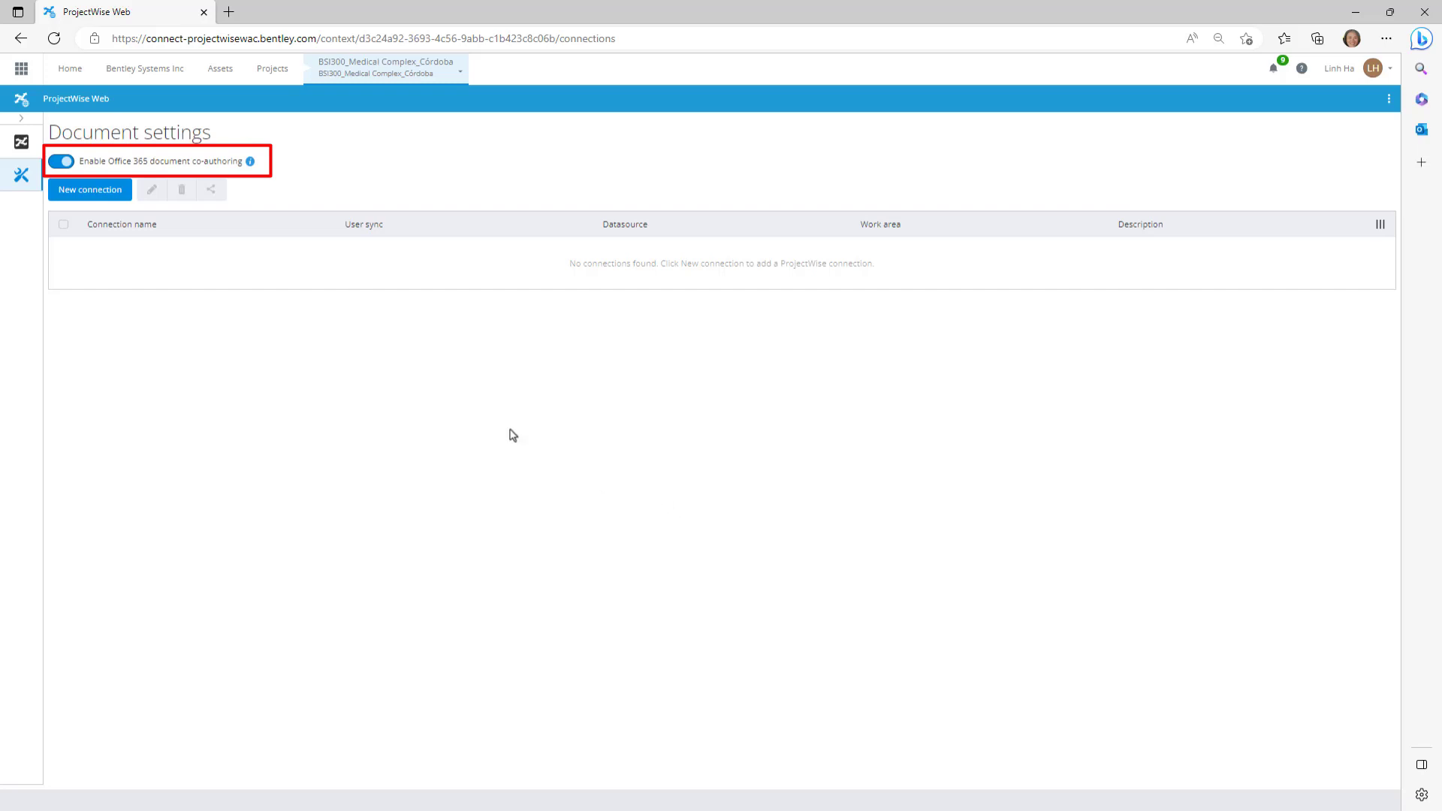
Start a new connection using server URL ps-na-pw-ws.bentley.com and choose the Bentley Americas LEARN 07 datasource.
click(104, 192)
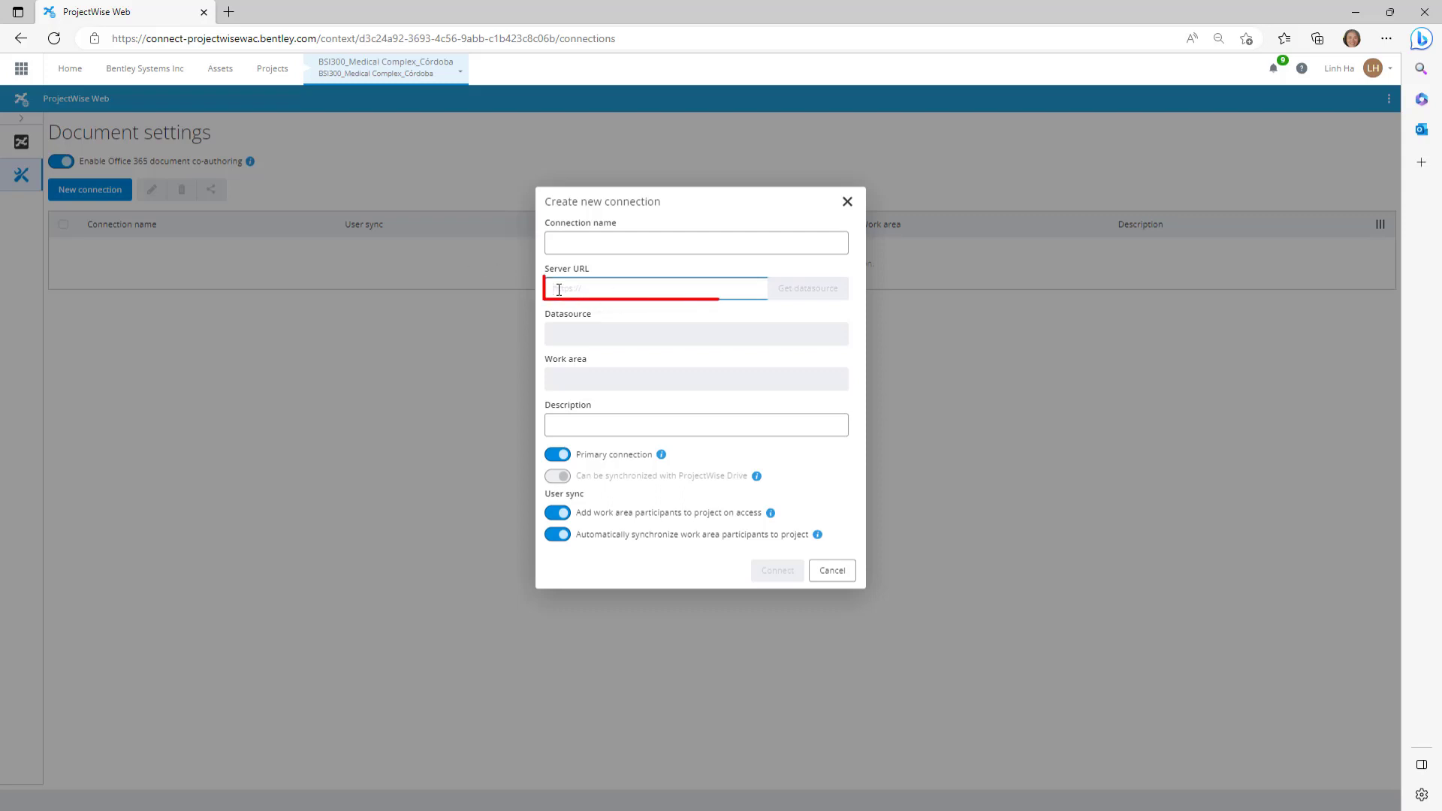
text(ps-na-pw-ws.bentley.com)
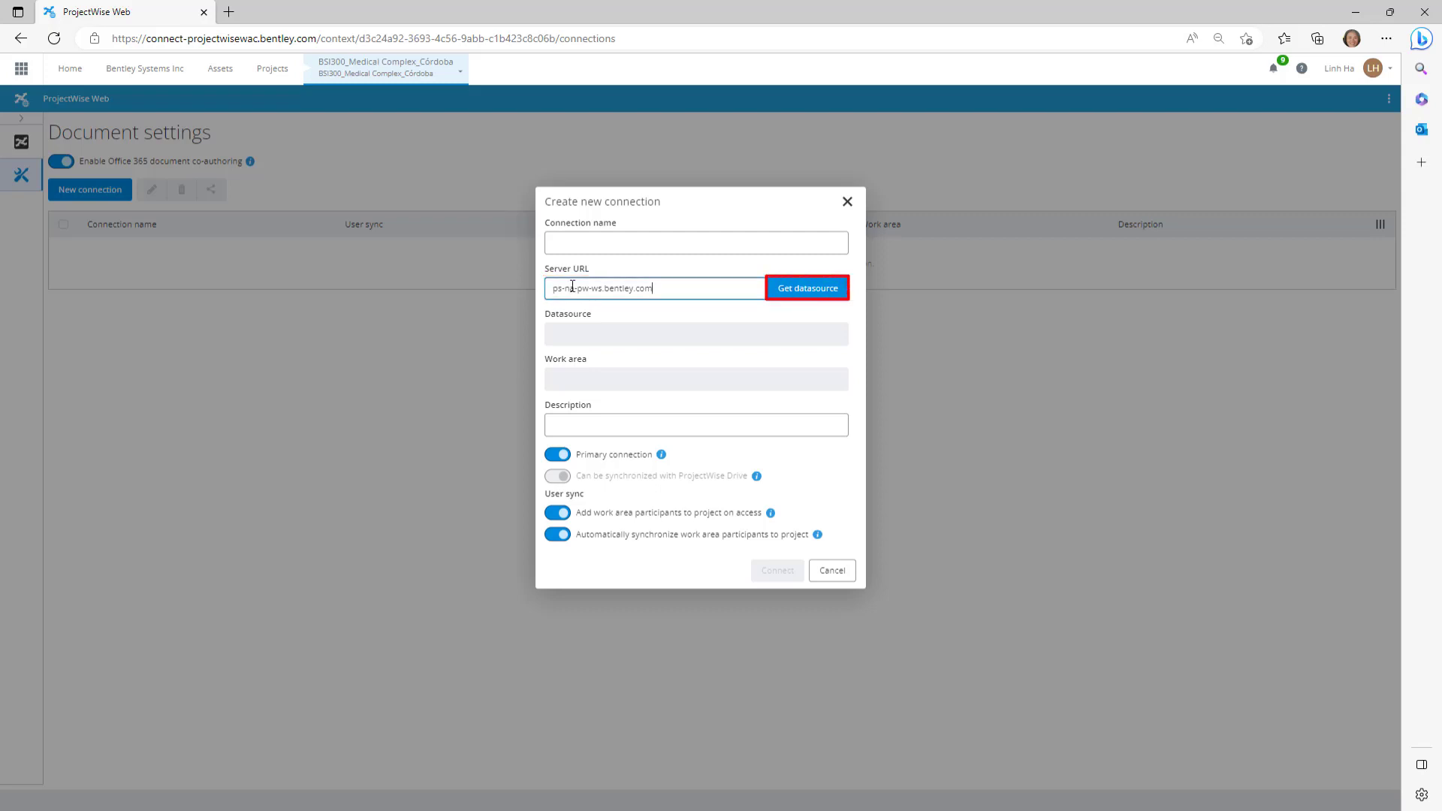
click(826, 294)
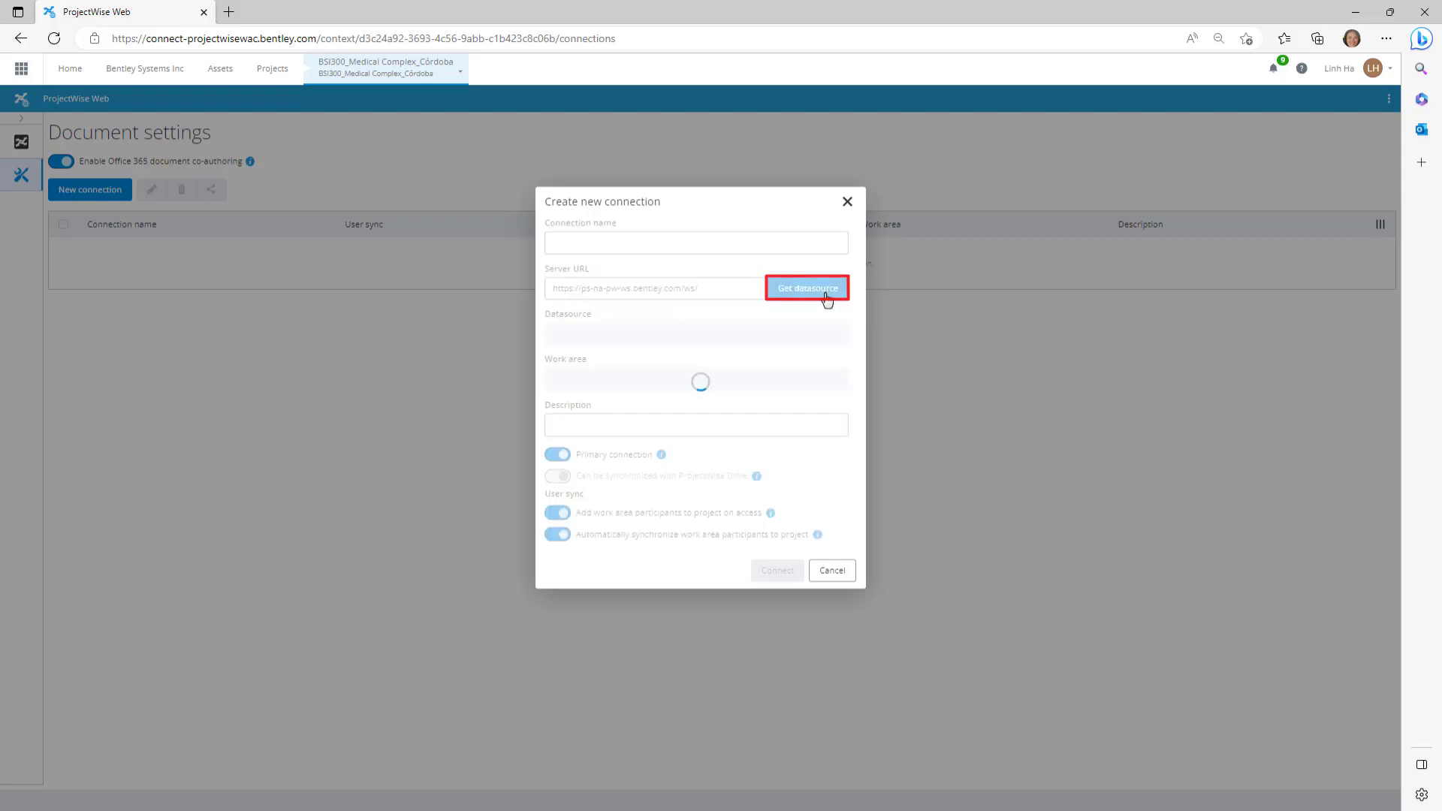
click(838, 337)
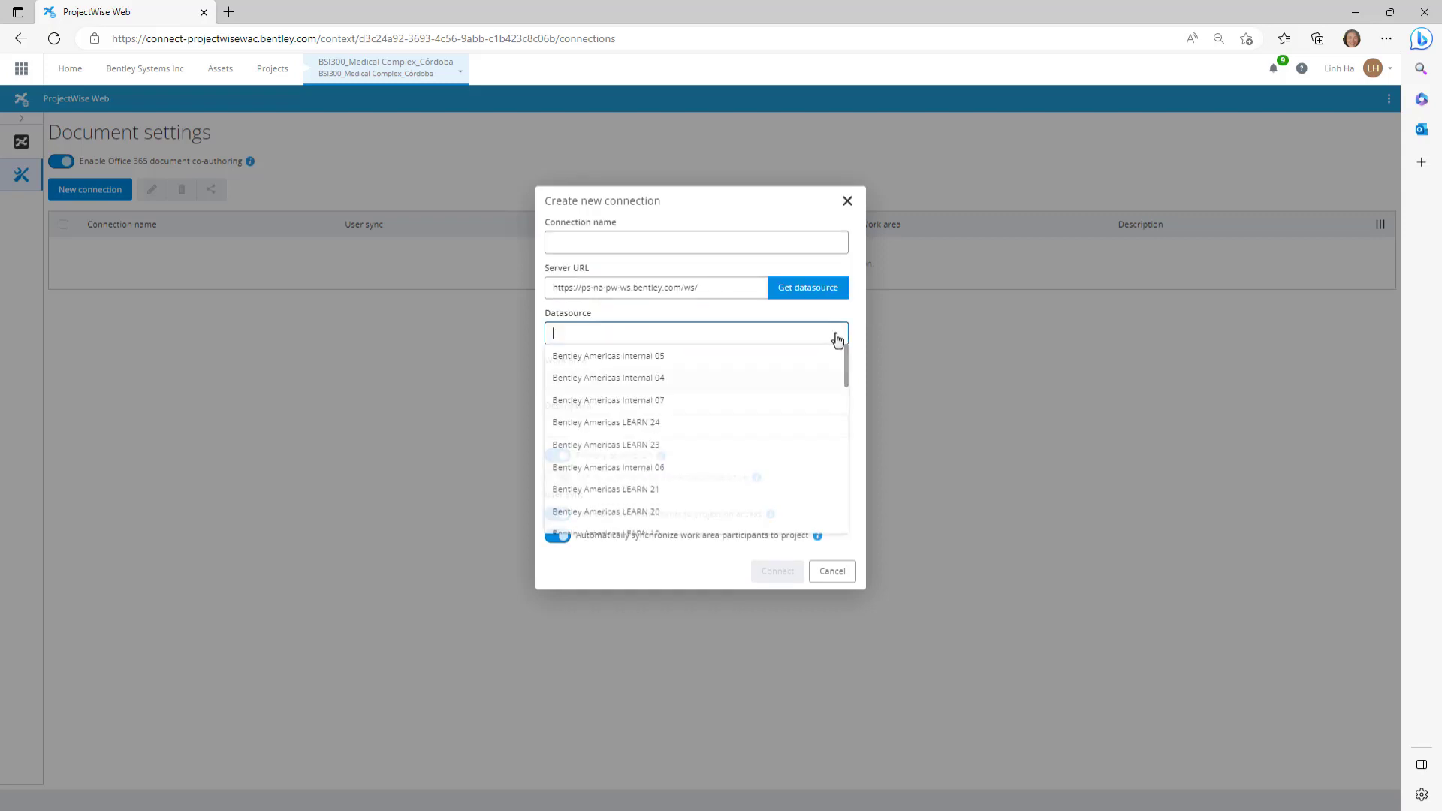
drag(847, 362, 759, 470)
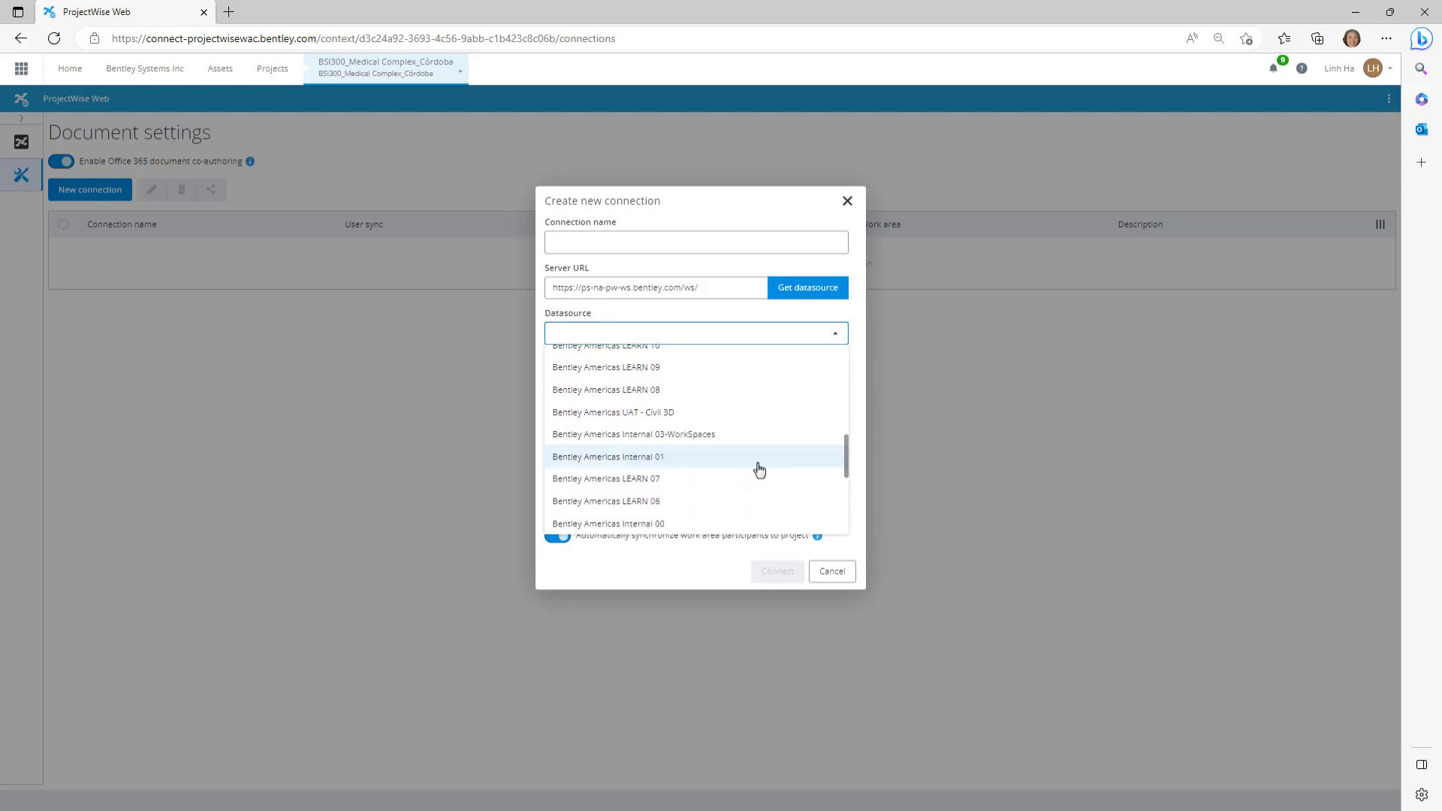
click(684, 481)
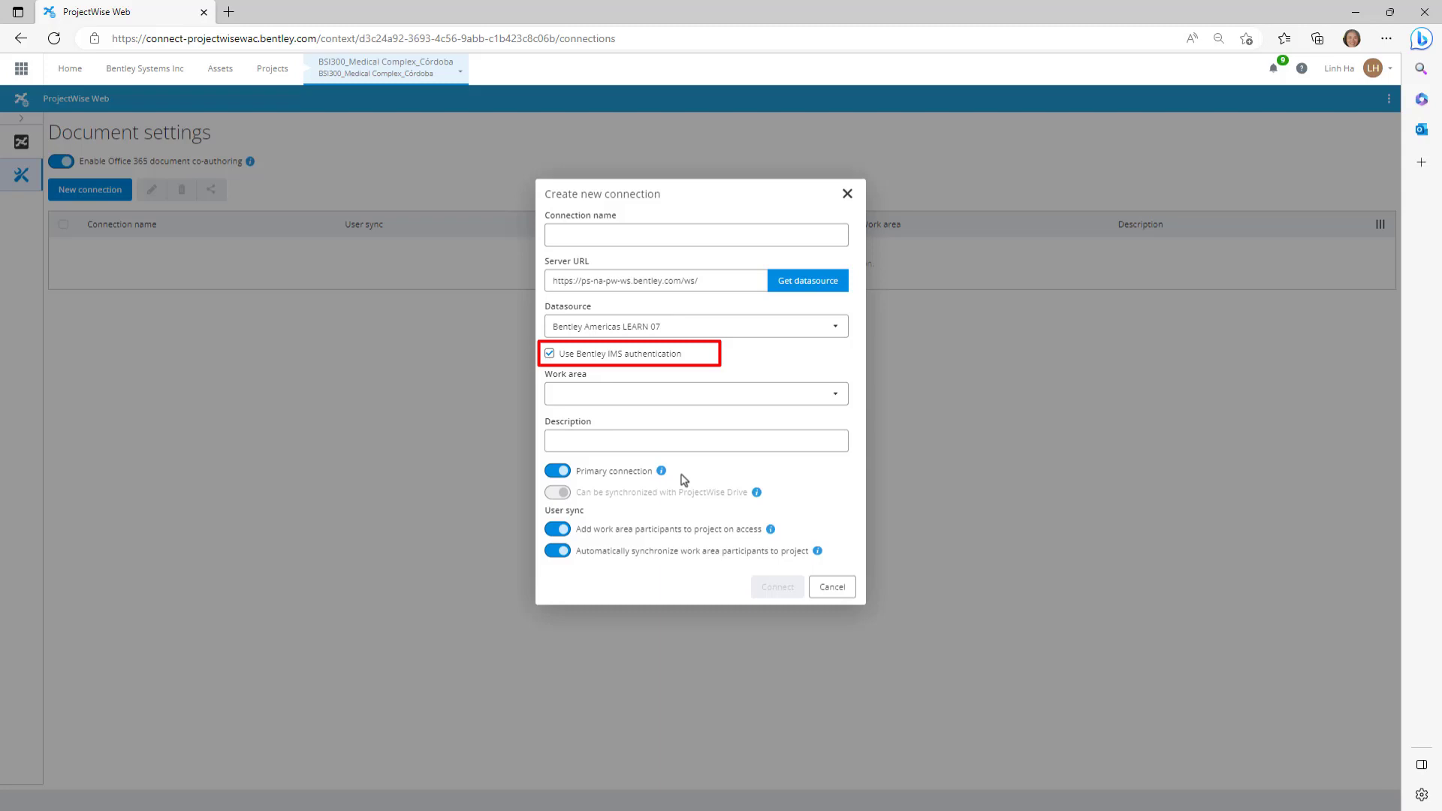
Select the BSI300 - Medical Complex-Córdoba work area, enter BSI300 Medical Complex as connection name and description, and create the connection.
click(844, 392)
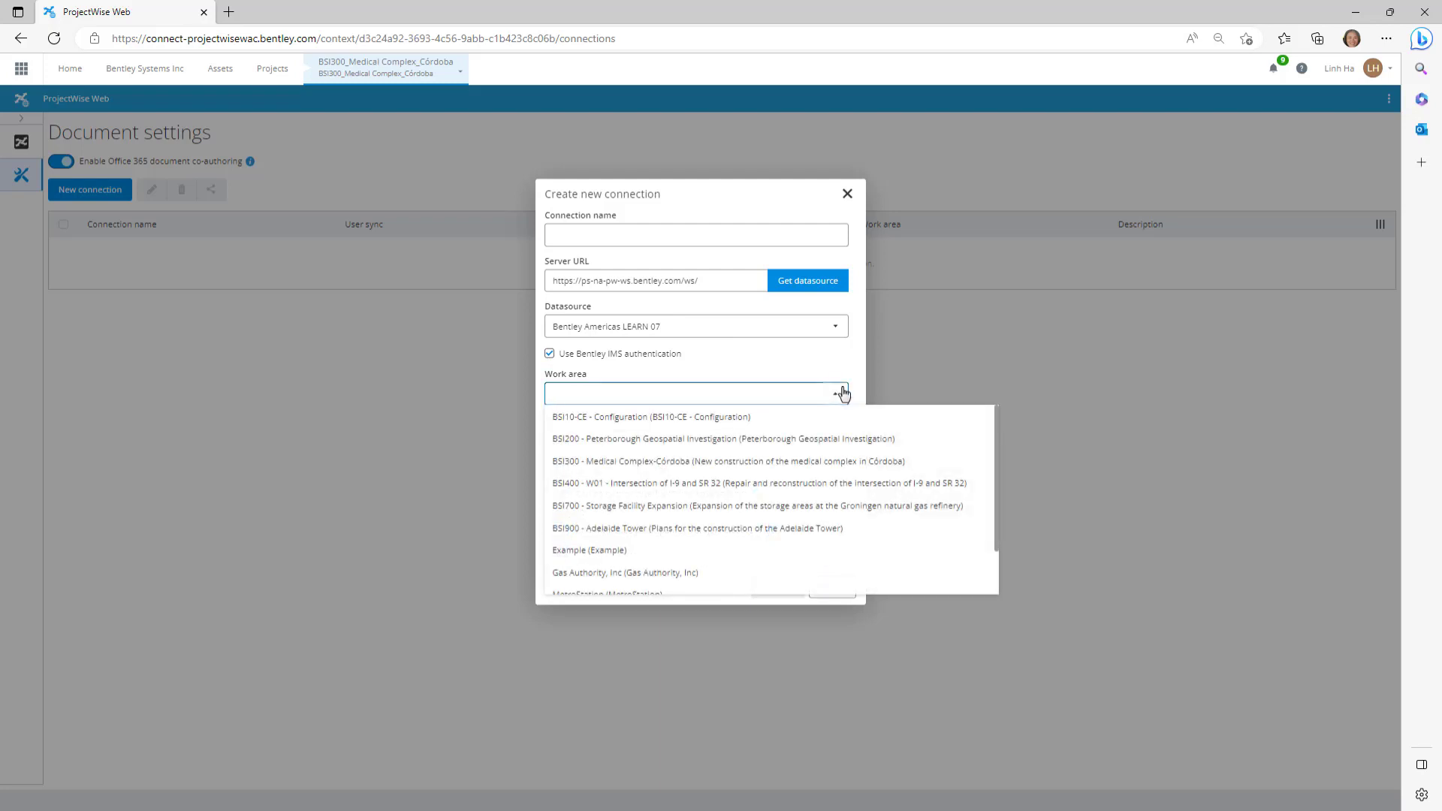
click(781, 464)
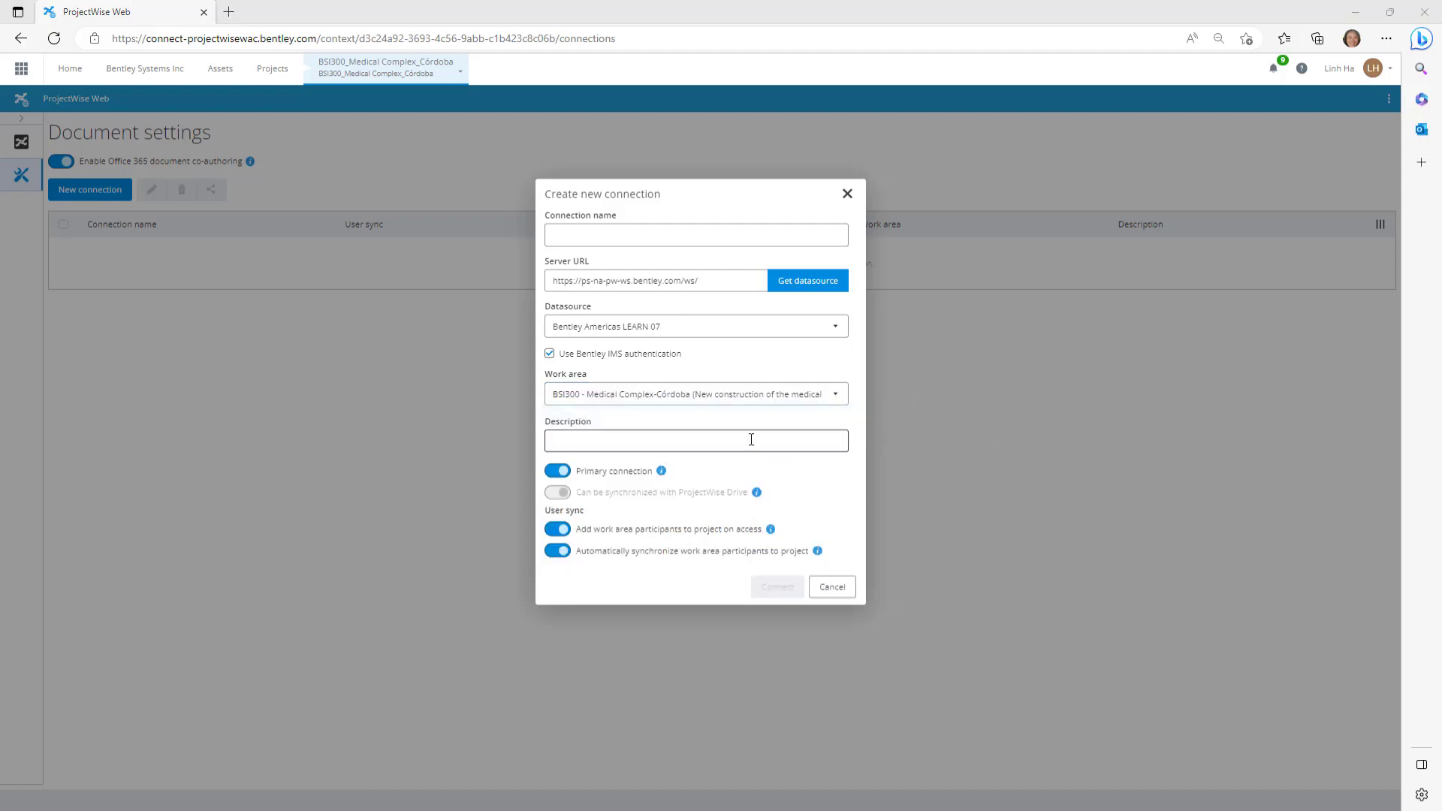
click(605, 235)
text(BSI300 Medical Complex)
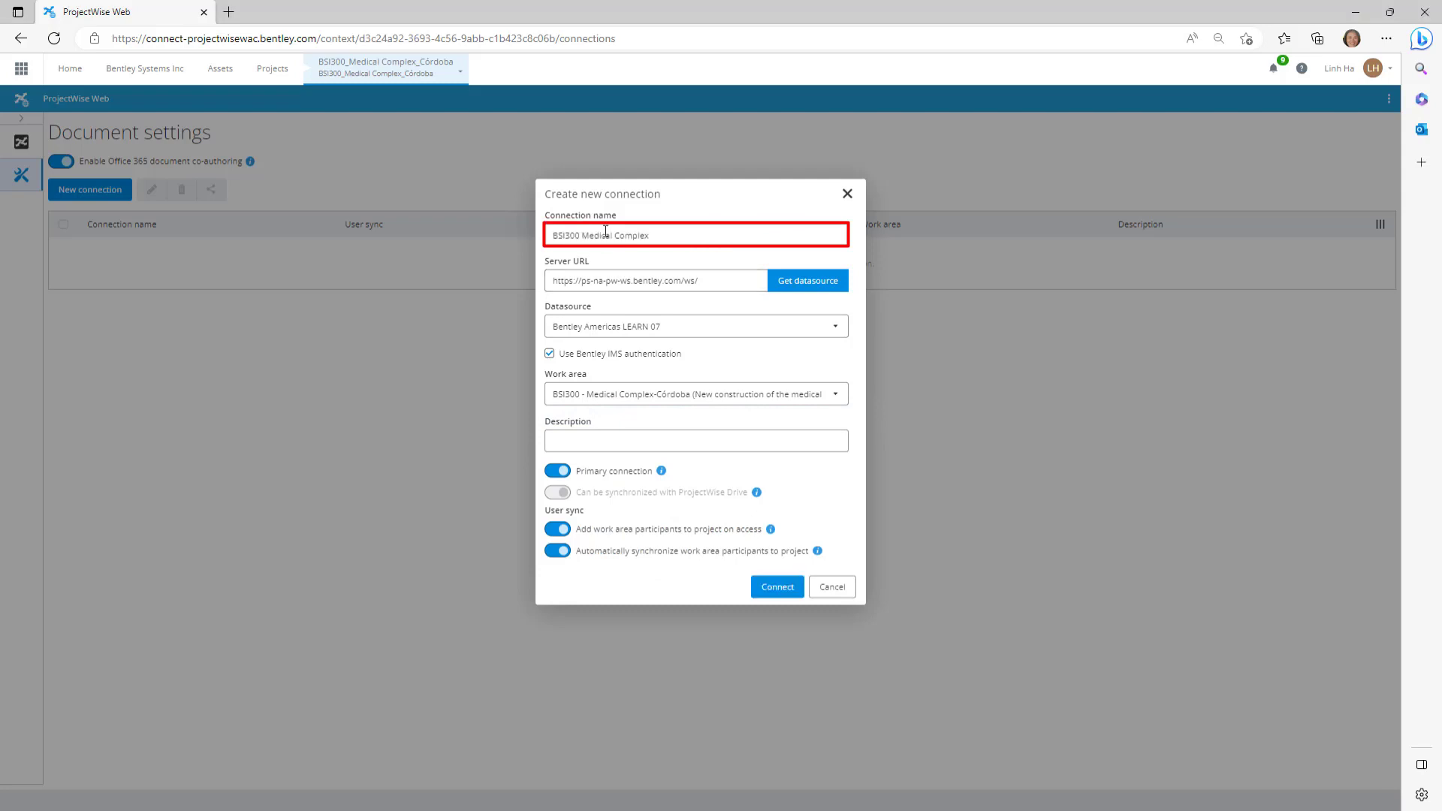
click(634, 442)
text(BSI300 Medical Complex)
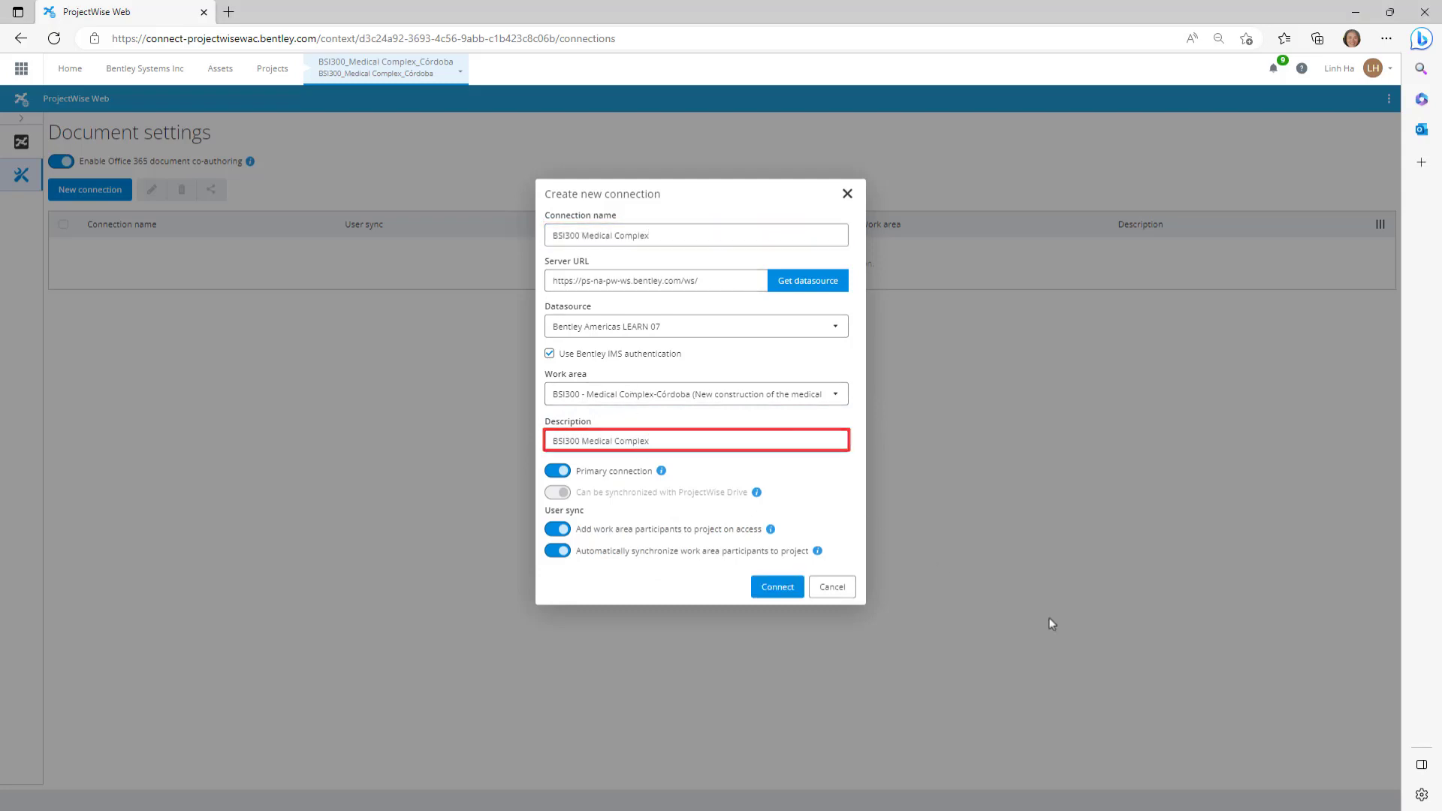
click(768, 591)
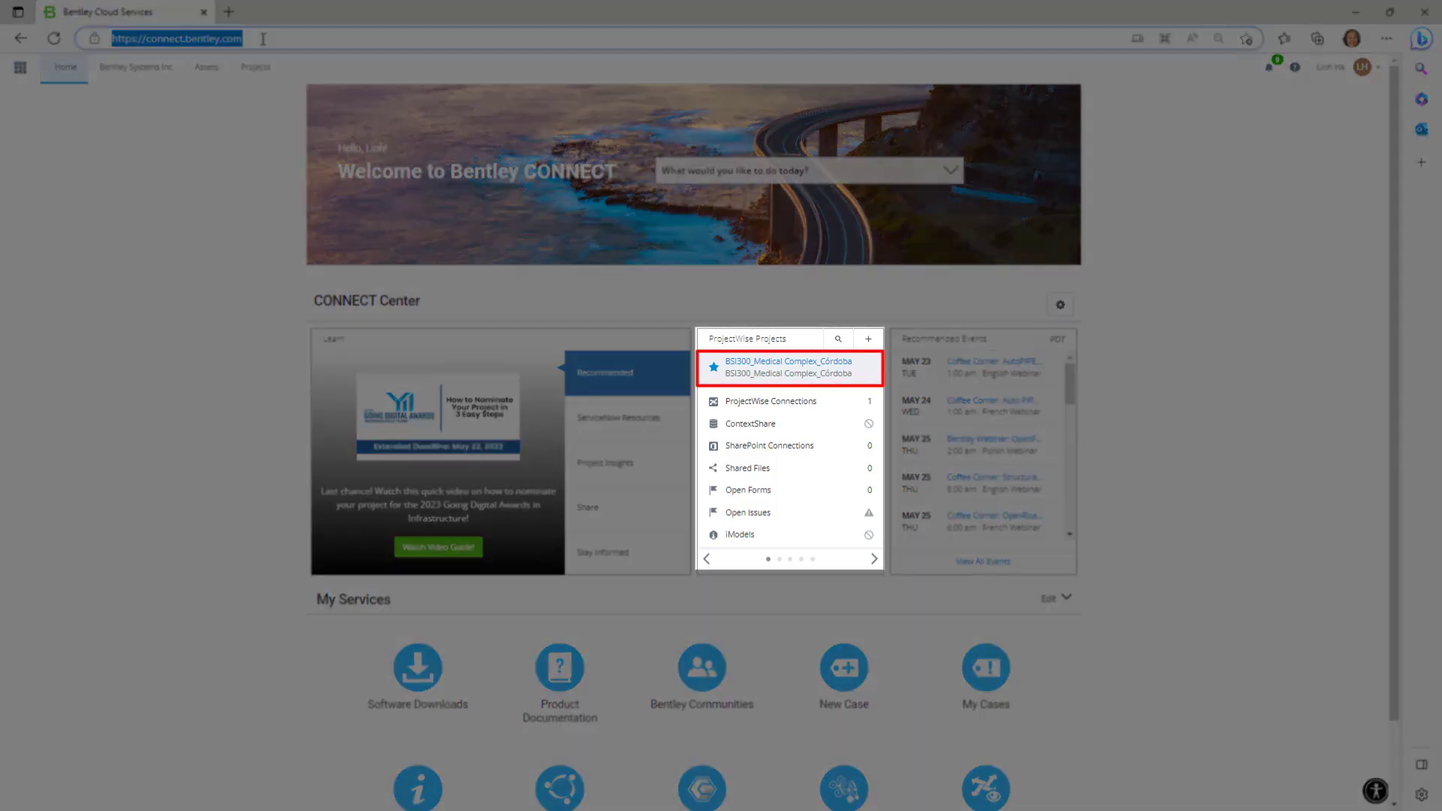
Open the project's ProjectWise connection, browse to the DOCS folder, and show the available actions for BSI300-RW-SS-G-0003.xlsx.
click(745, 406)
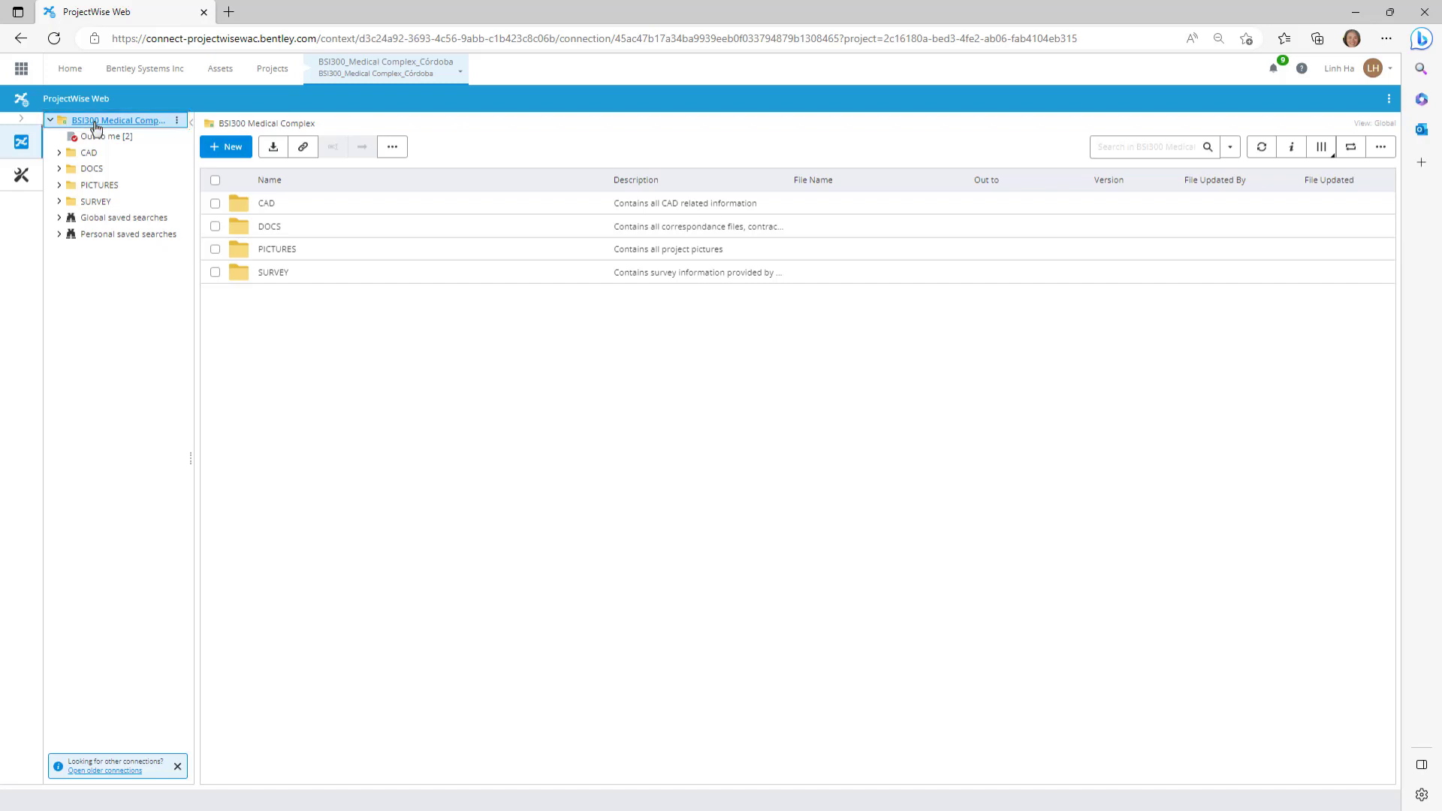
click(93, 169)
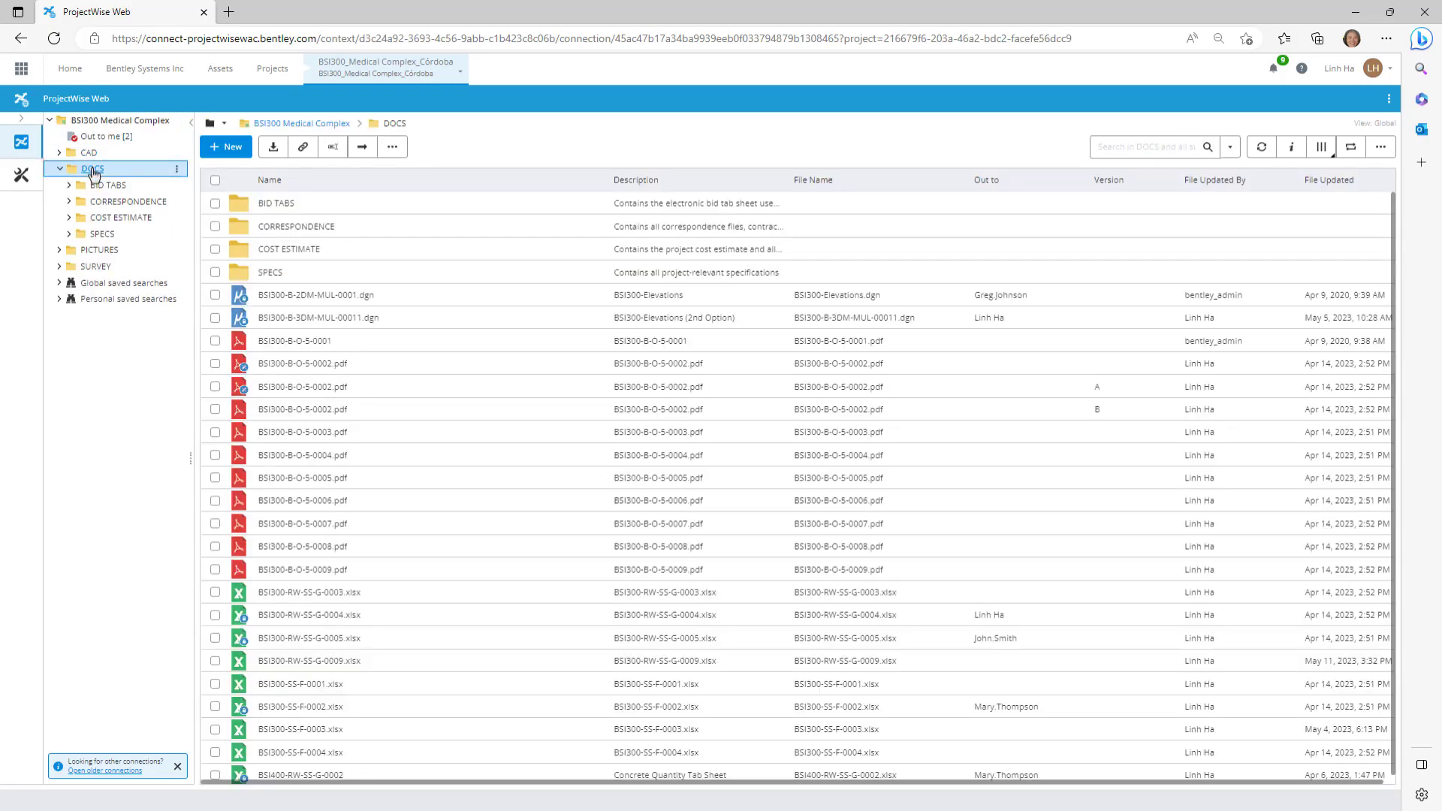
click(215, 593)
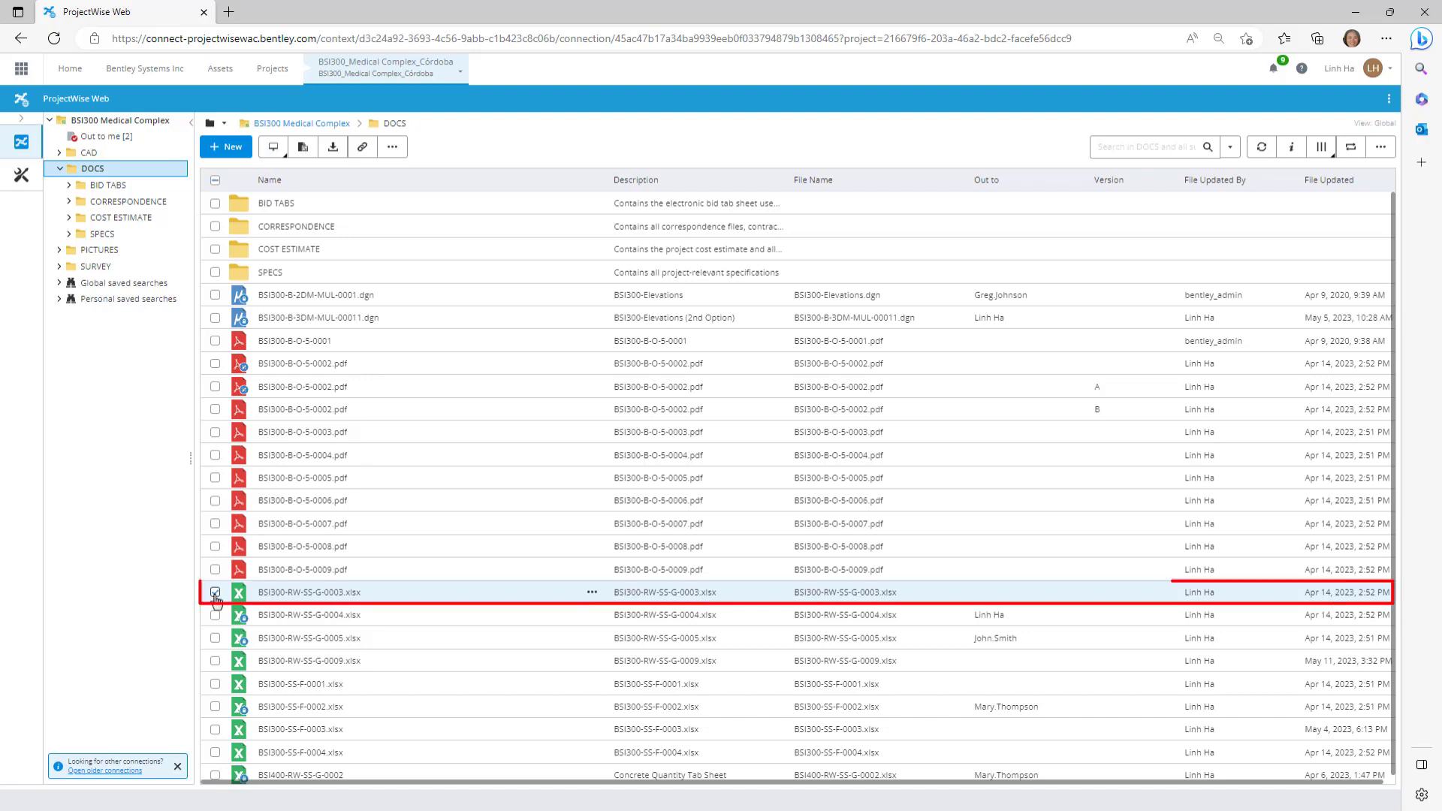
click(592, 595)
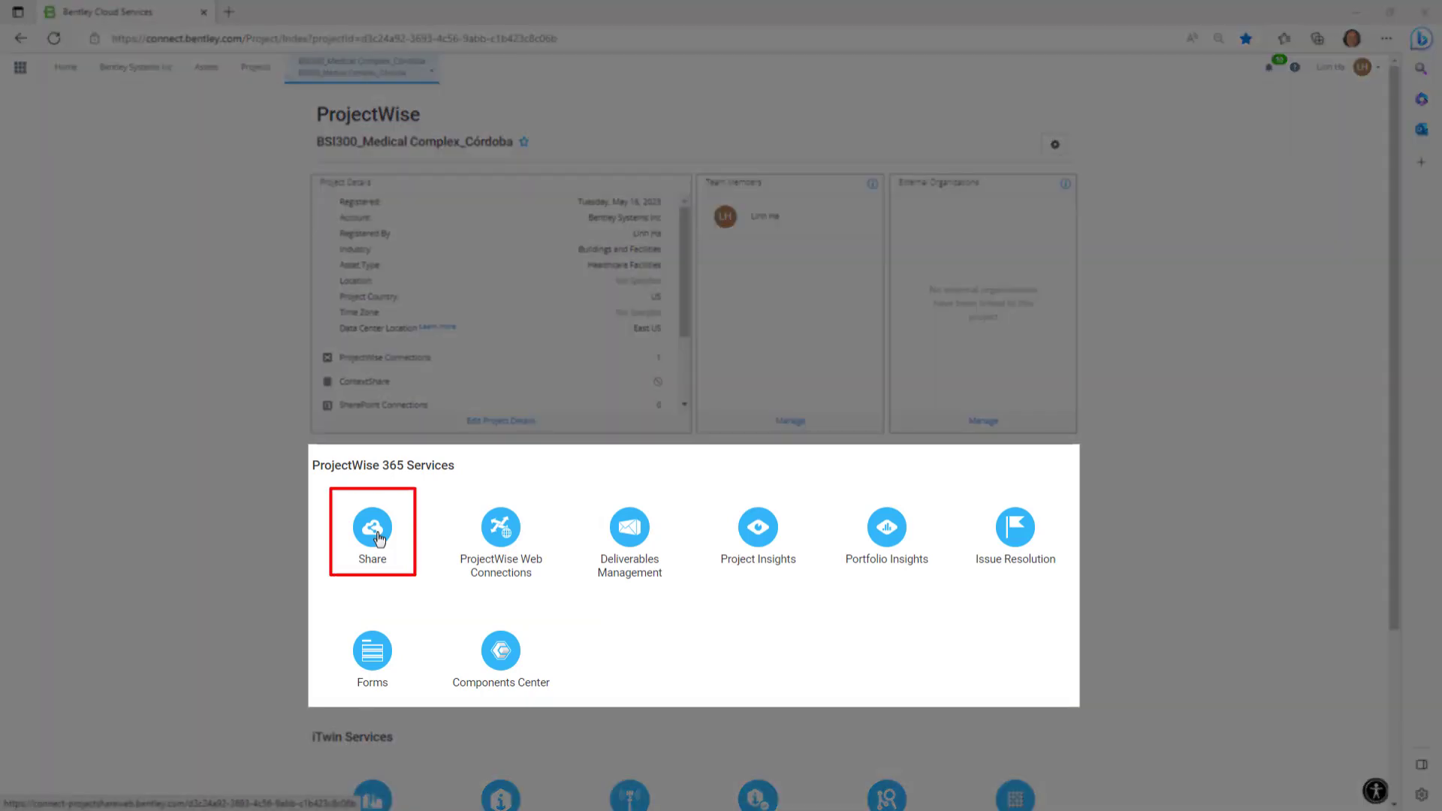
Open the project's Share service and display its options for adding new content.
click(373, 527)
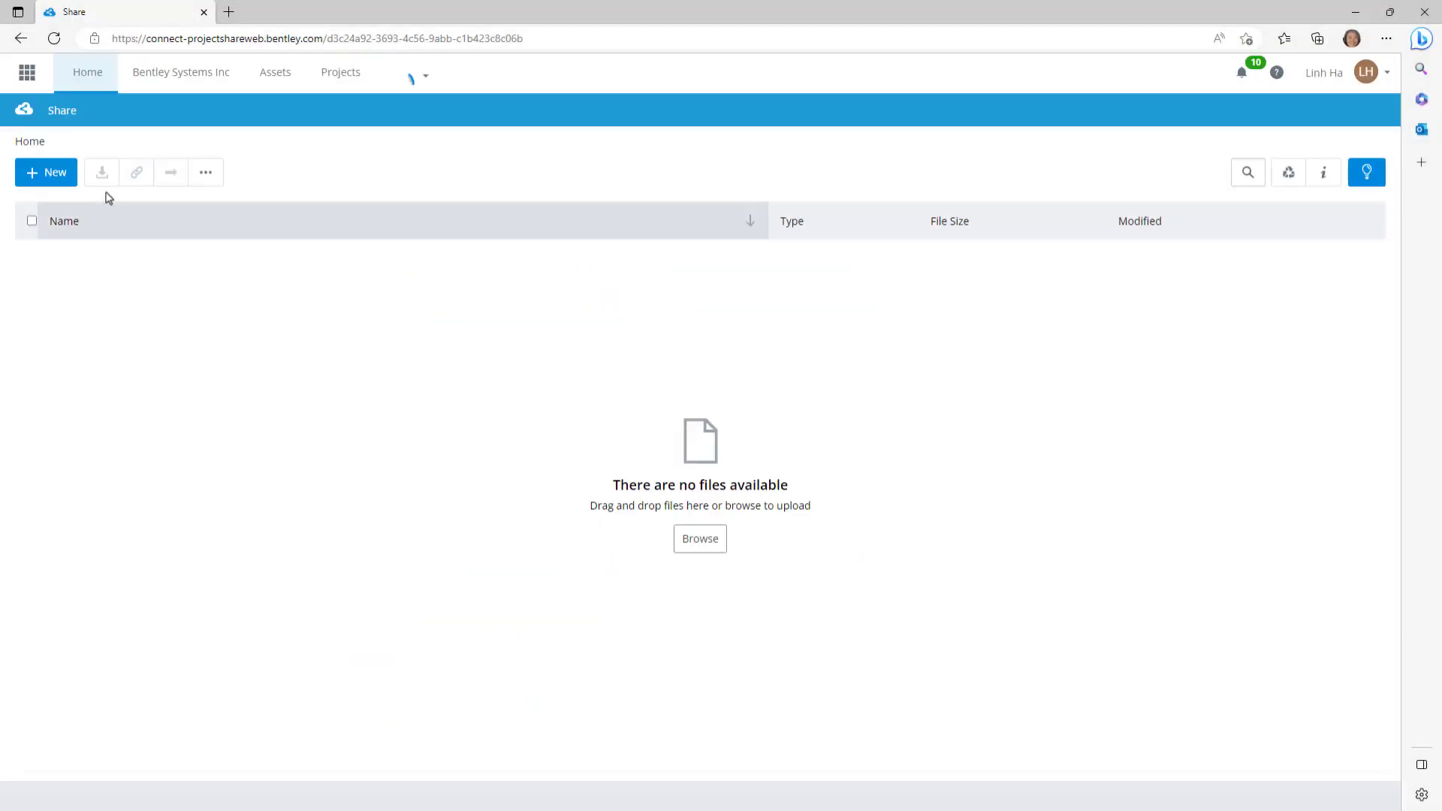
click(59, 175)
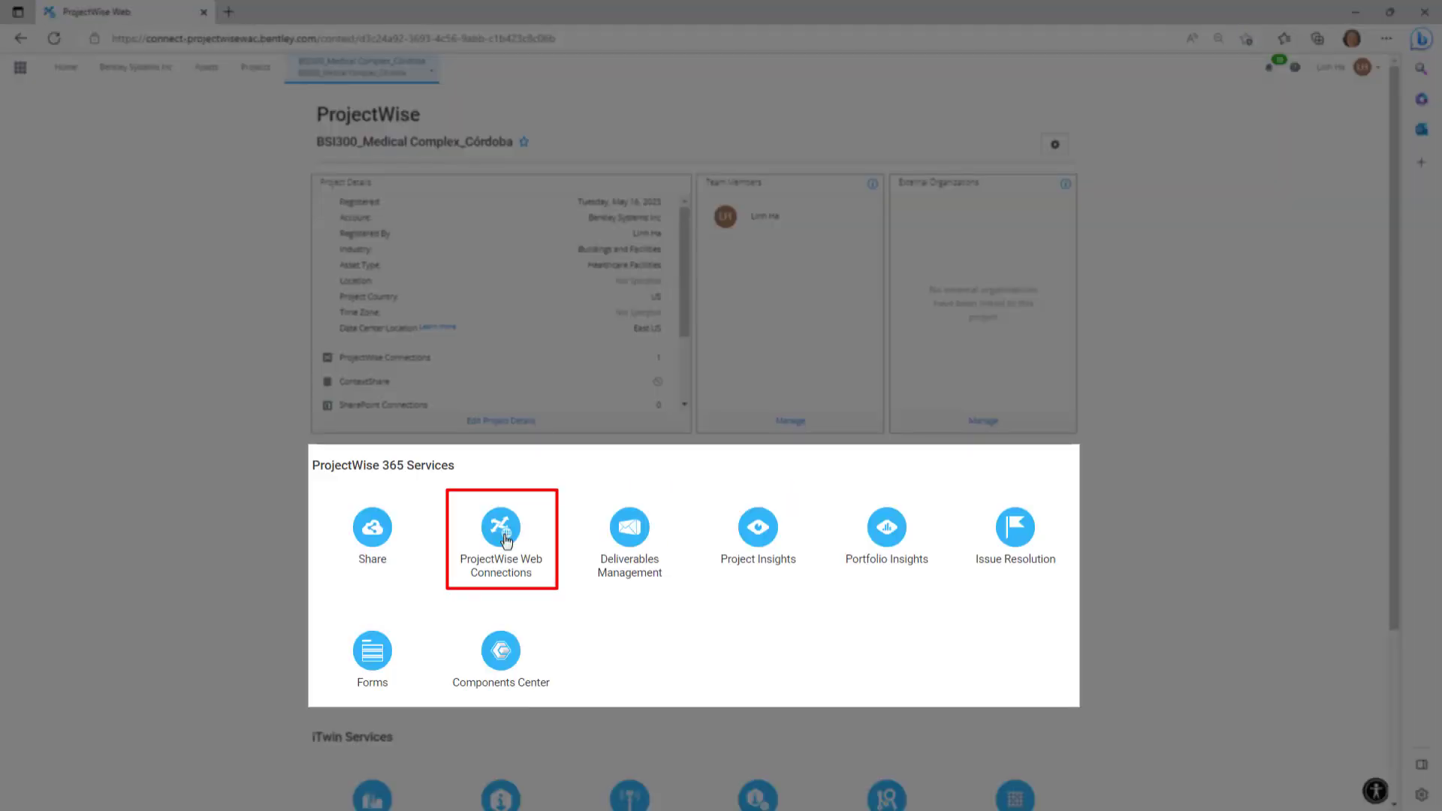
Open the project's ProjectWise Web Connections service and its Deliverables Management service from the ProjectWise 365 services.
click(502, 539)
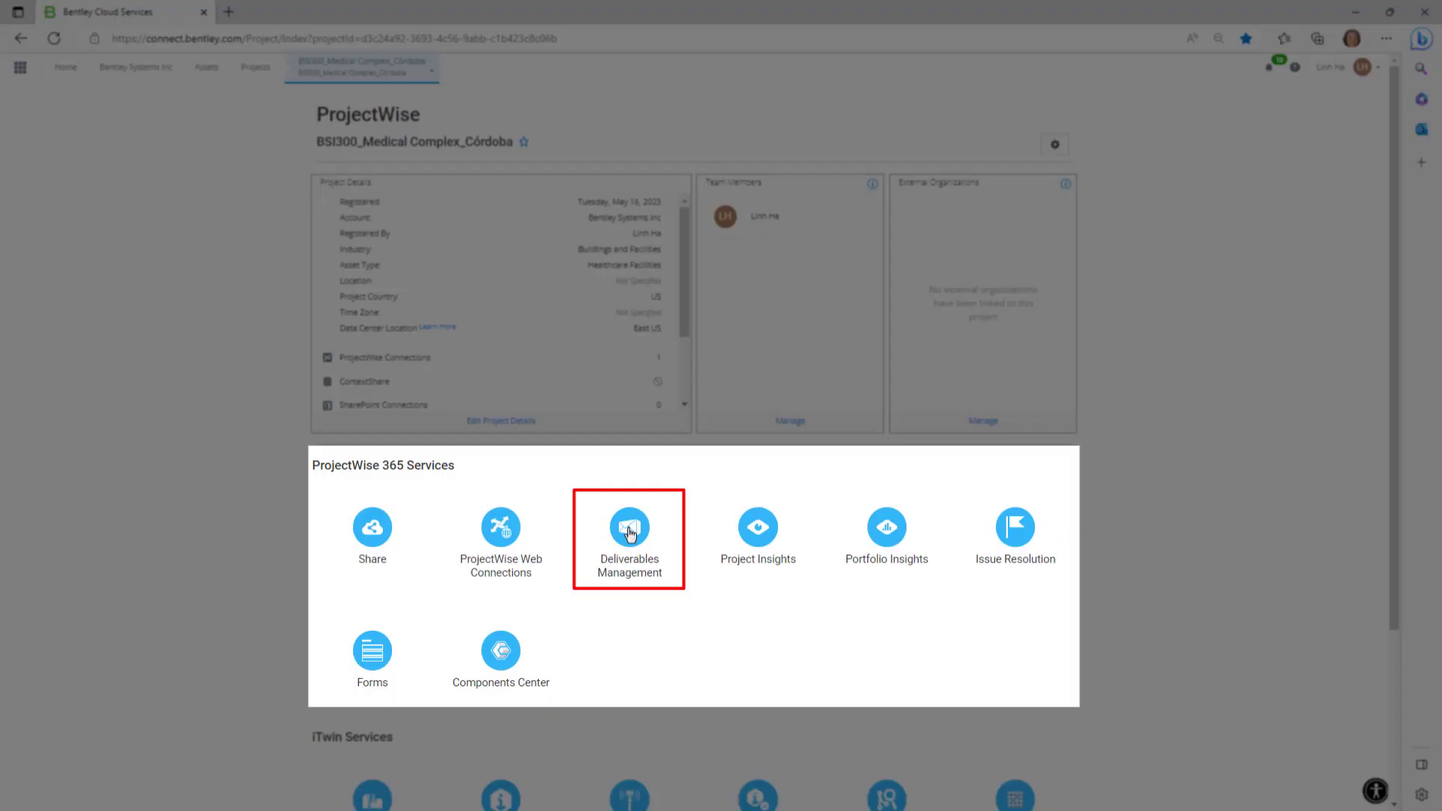
click(629, 530)
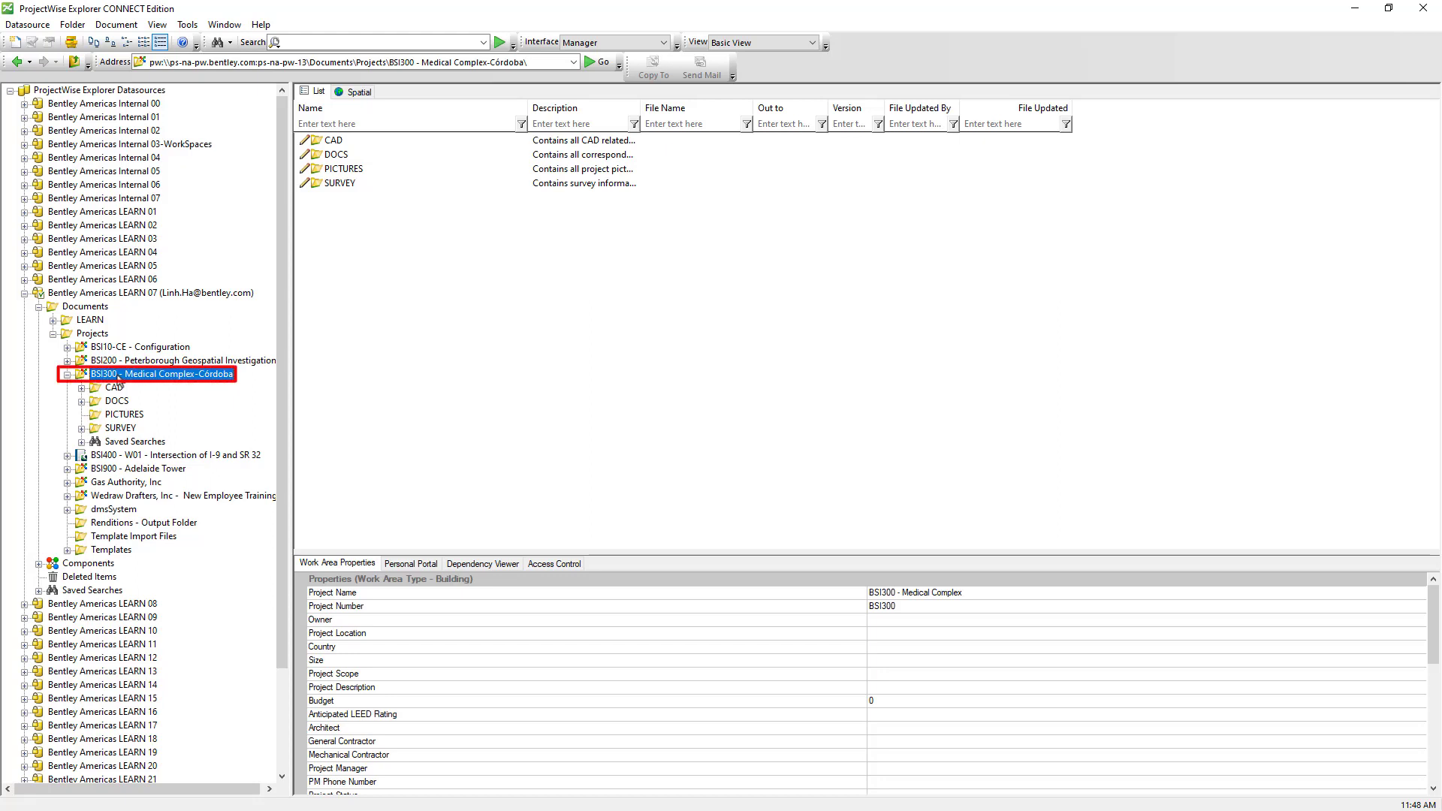
In ProjectWise Explorer, open the properties of the BSI300 - Medical Complex-Córdoba work area and start associating it with a ProjectWise project.
right_click(117, 377)
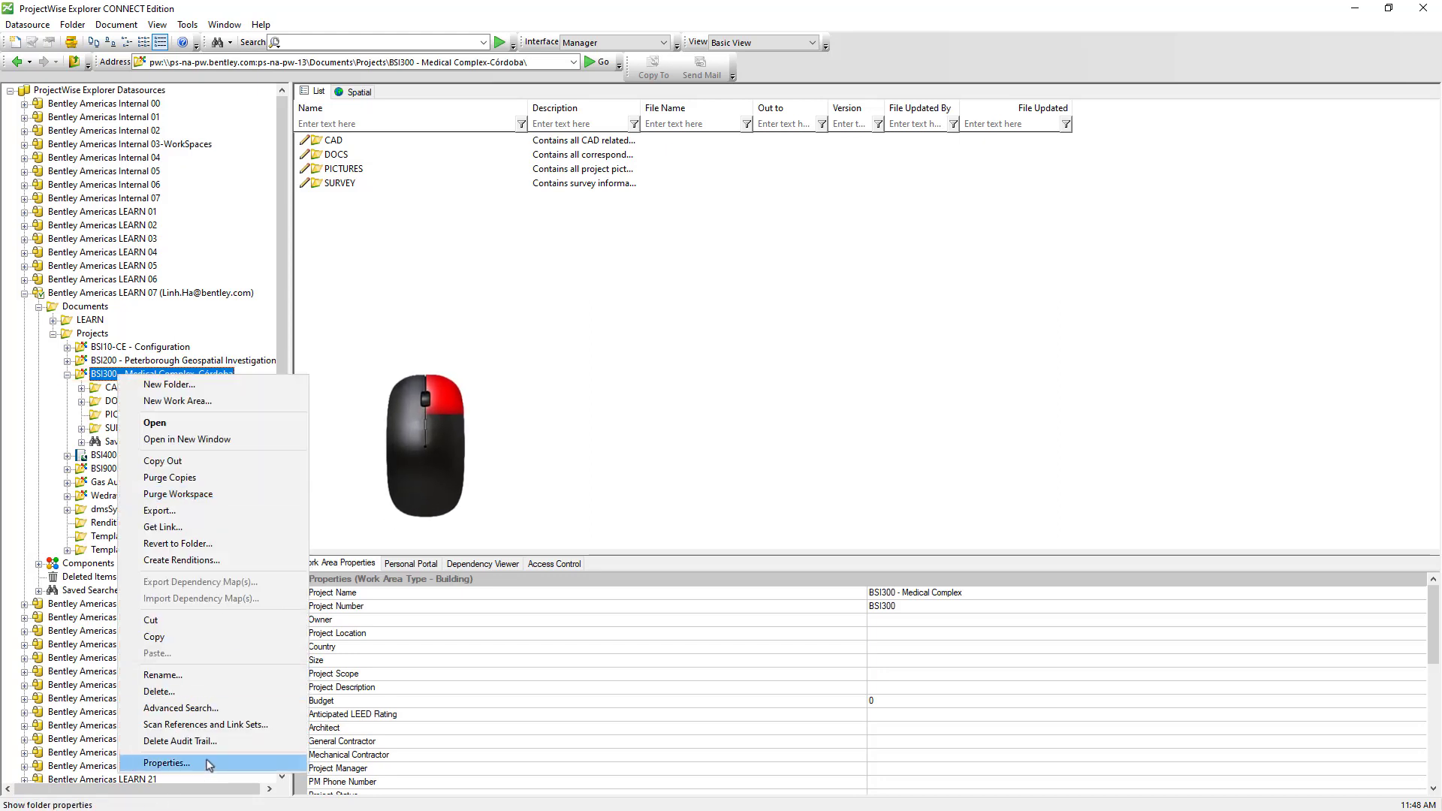
click(209, 762)
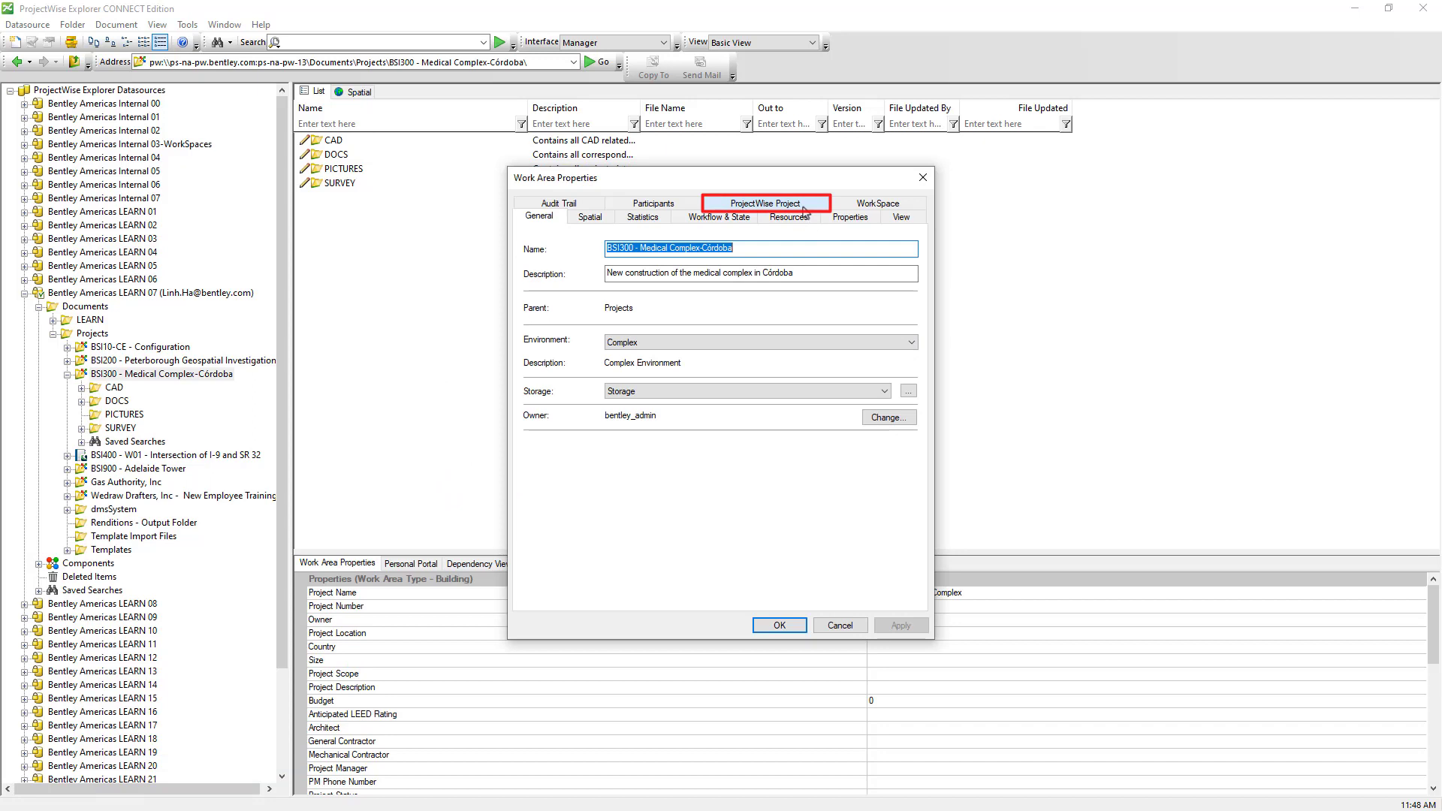
click(802, 209)
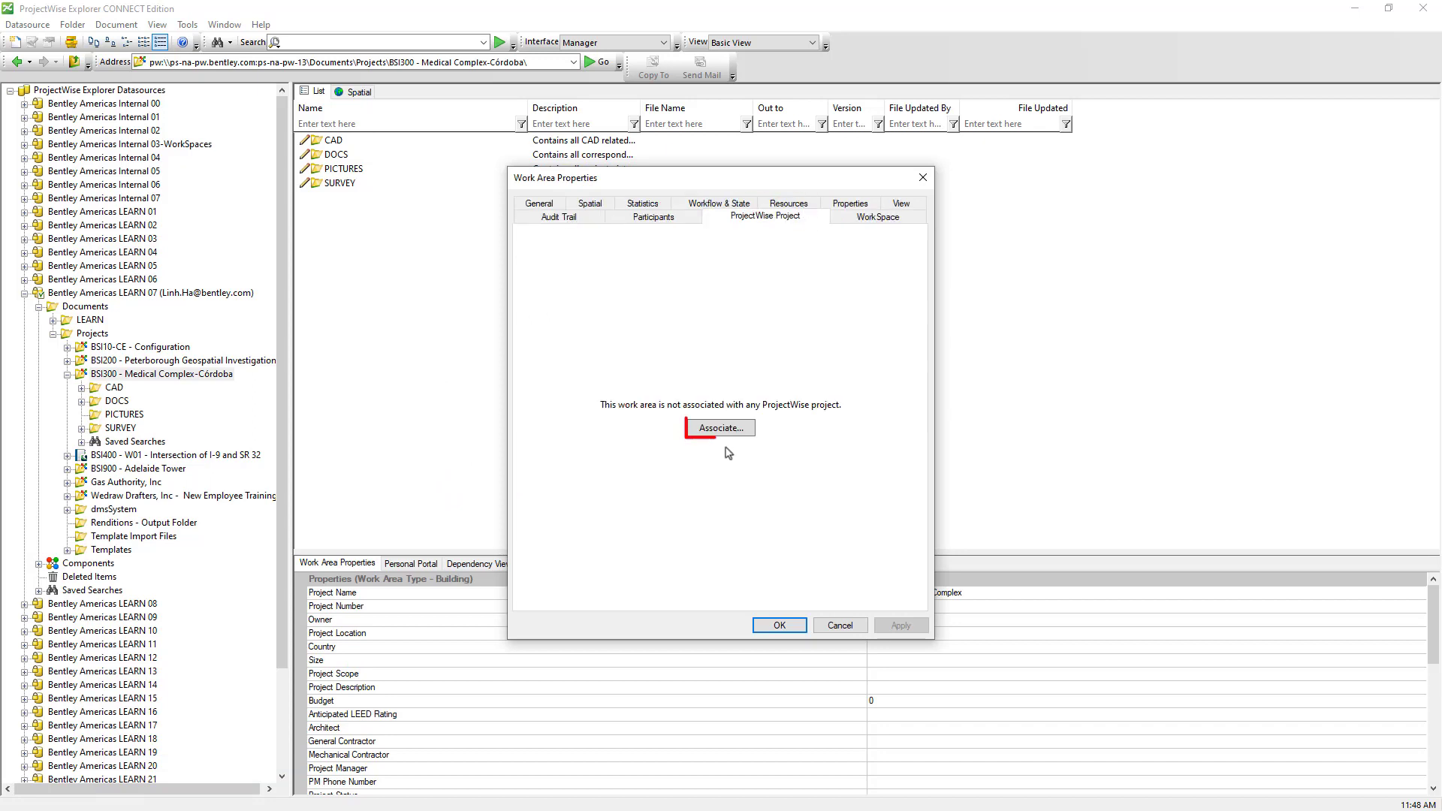
click(724, 434)
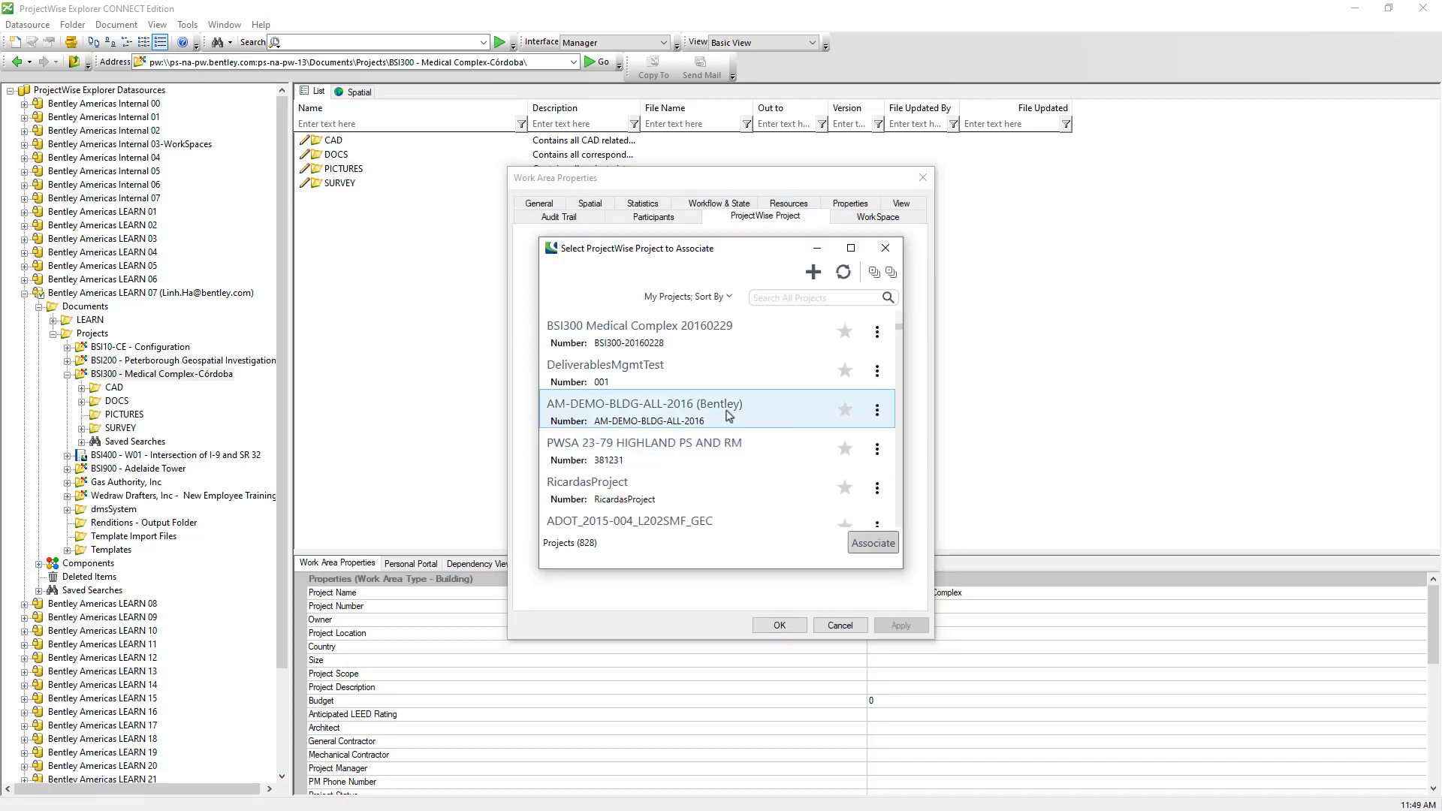
Filter the project list to favorites, associate BSI300_Medical Complex_Córdoba with the work area, and apply the association.
click(718, 299)
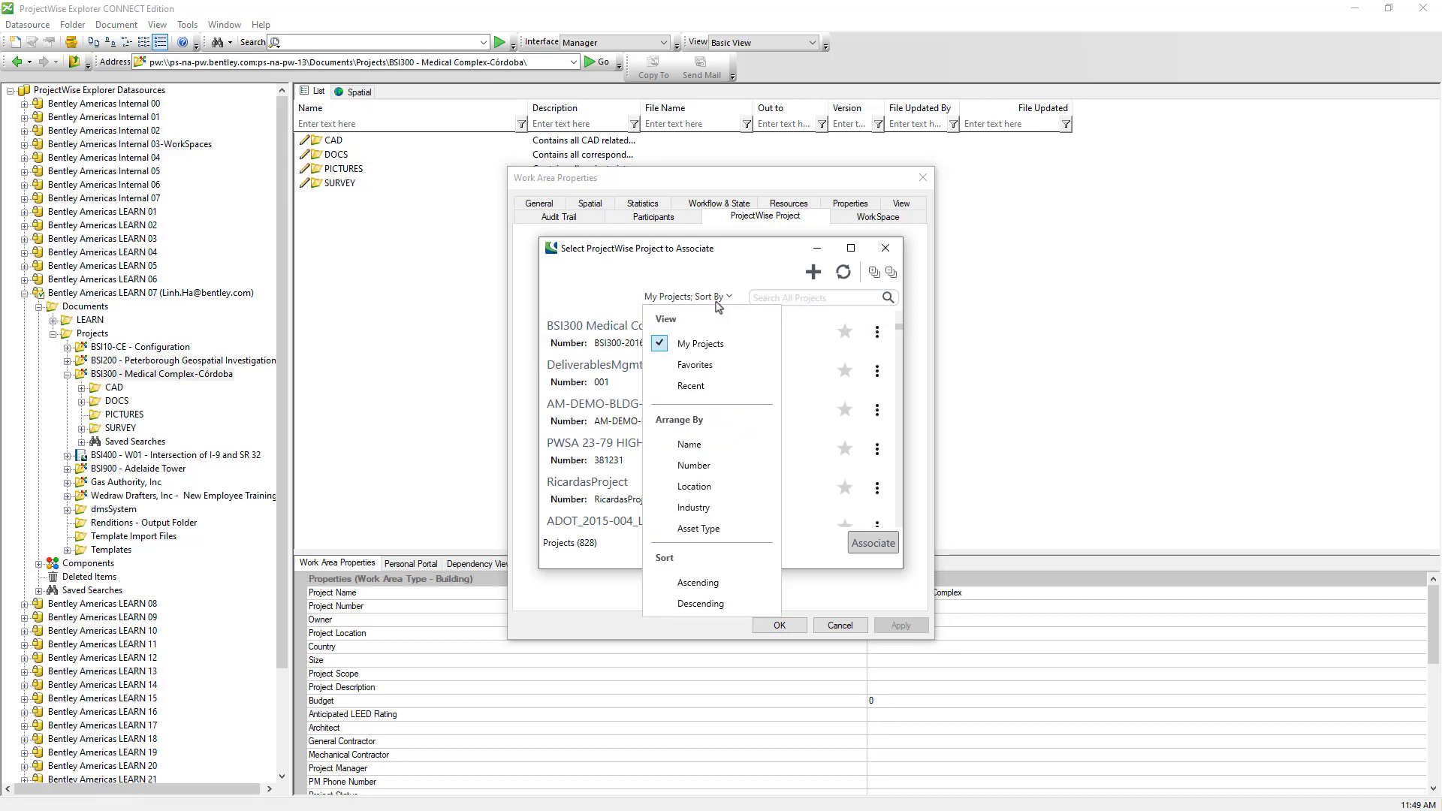
click(698, 366)
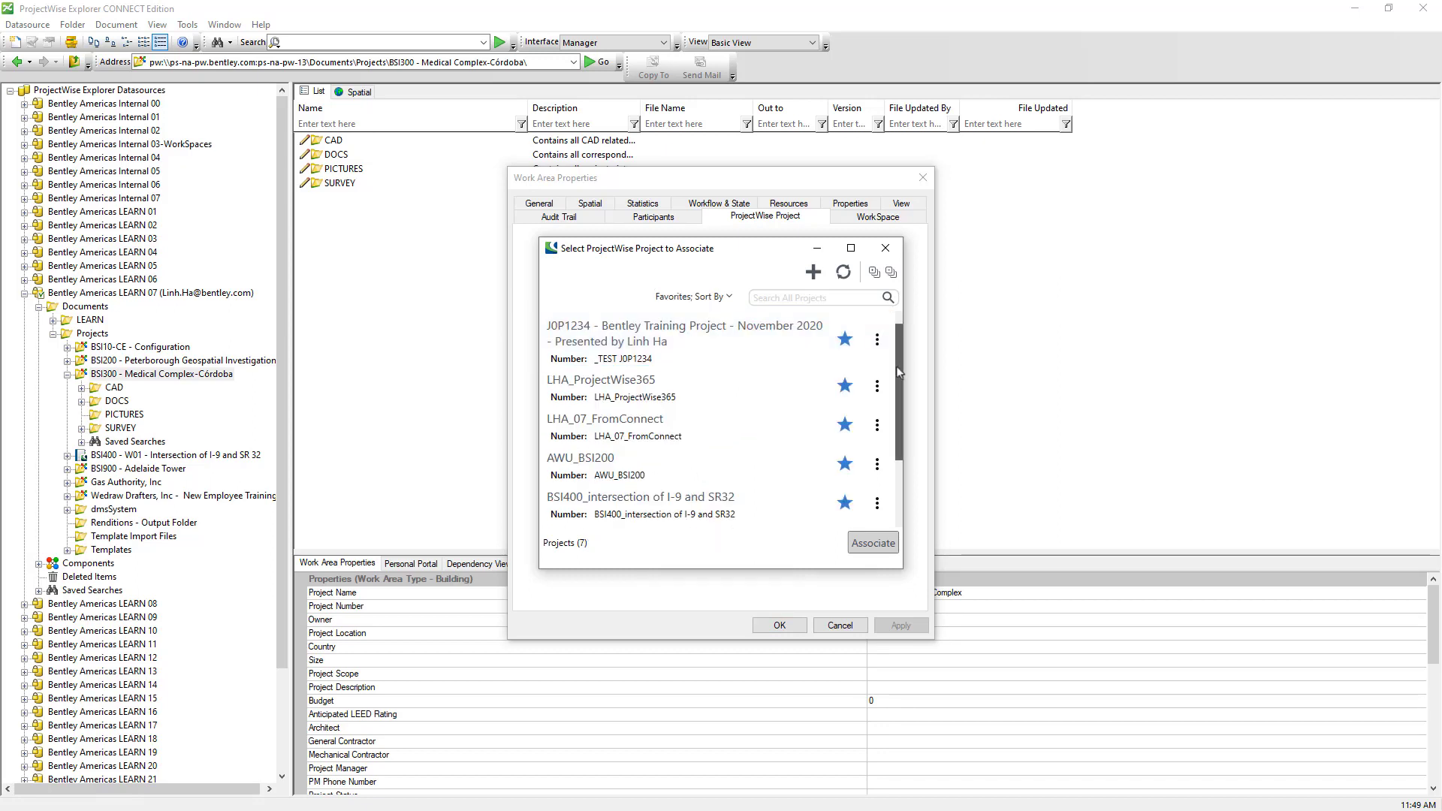
scroll(877, 474, down, 2)
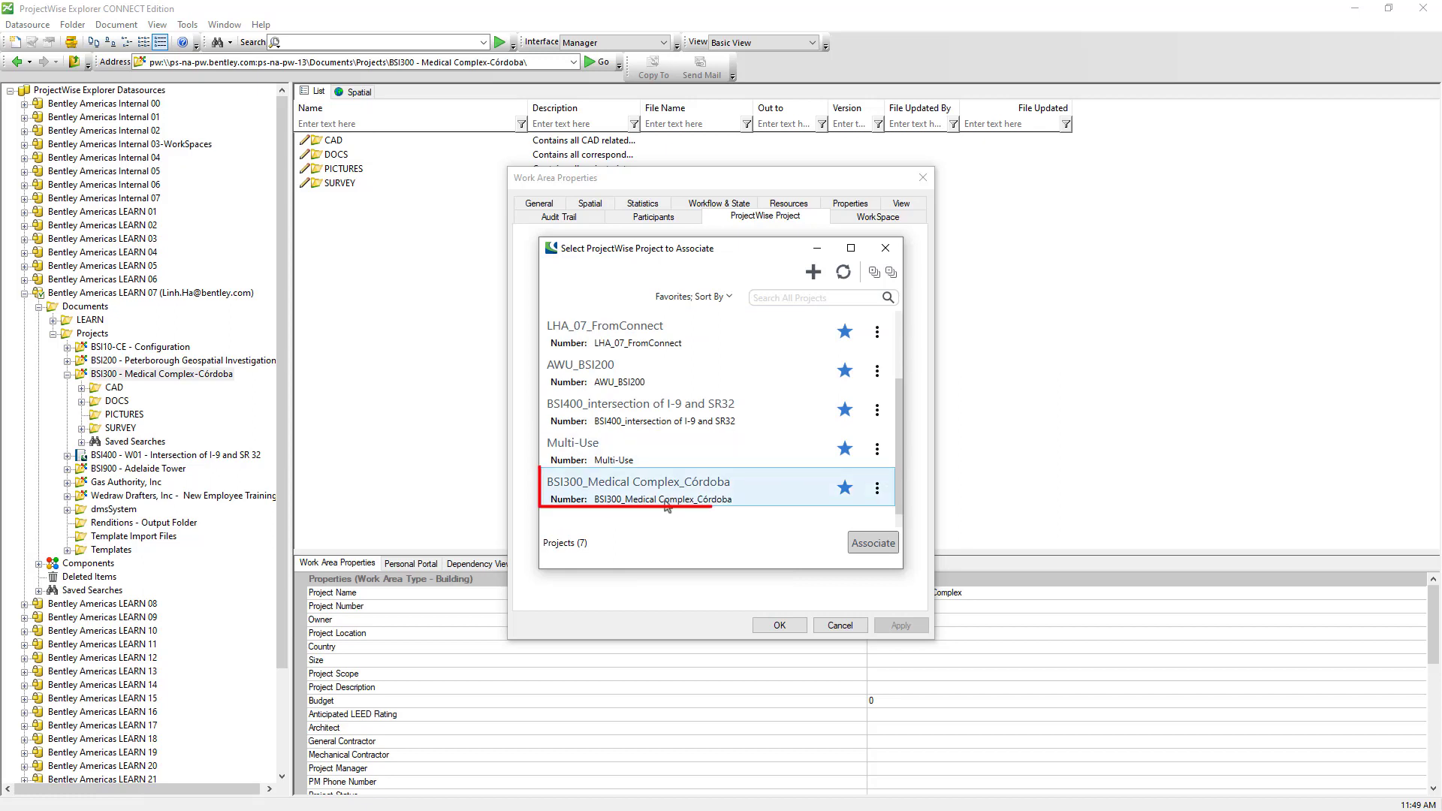
click(666, 499)
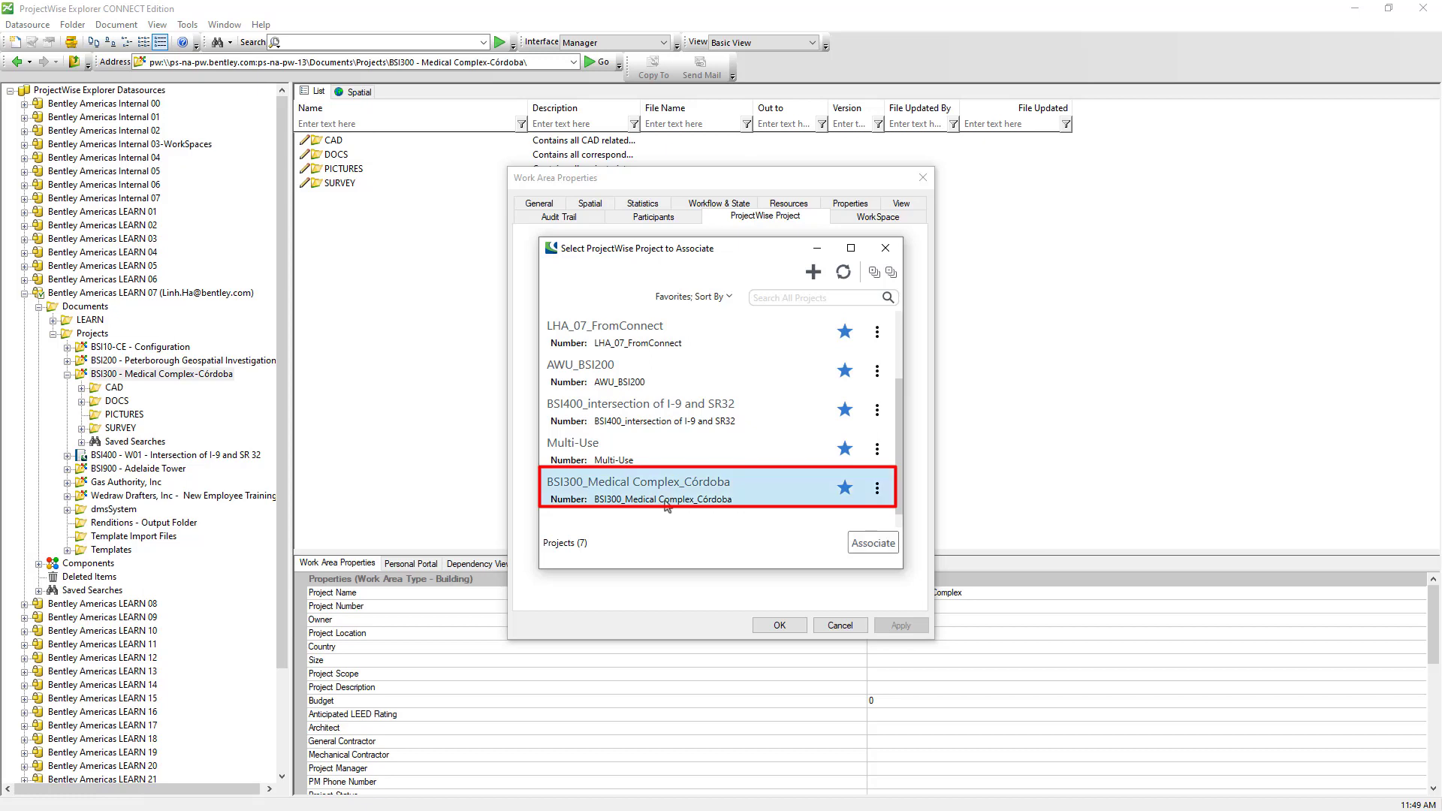
click(873, 543)
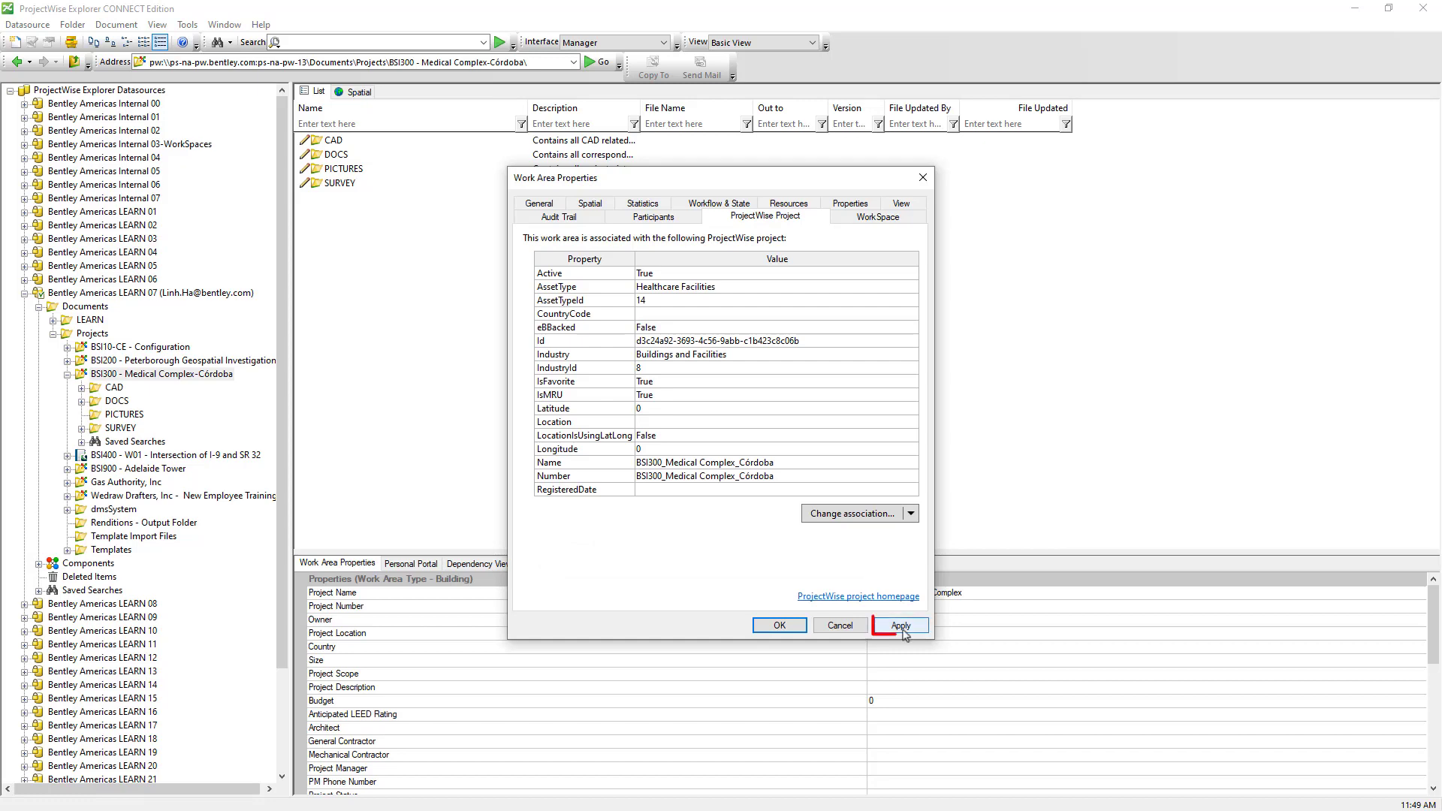
click(902, 627)
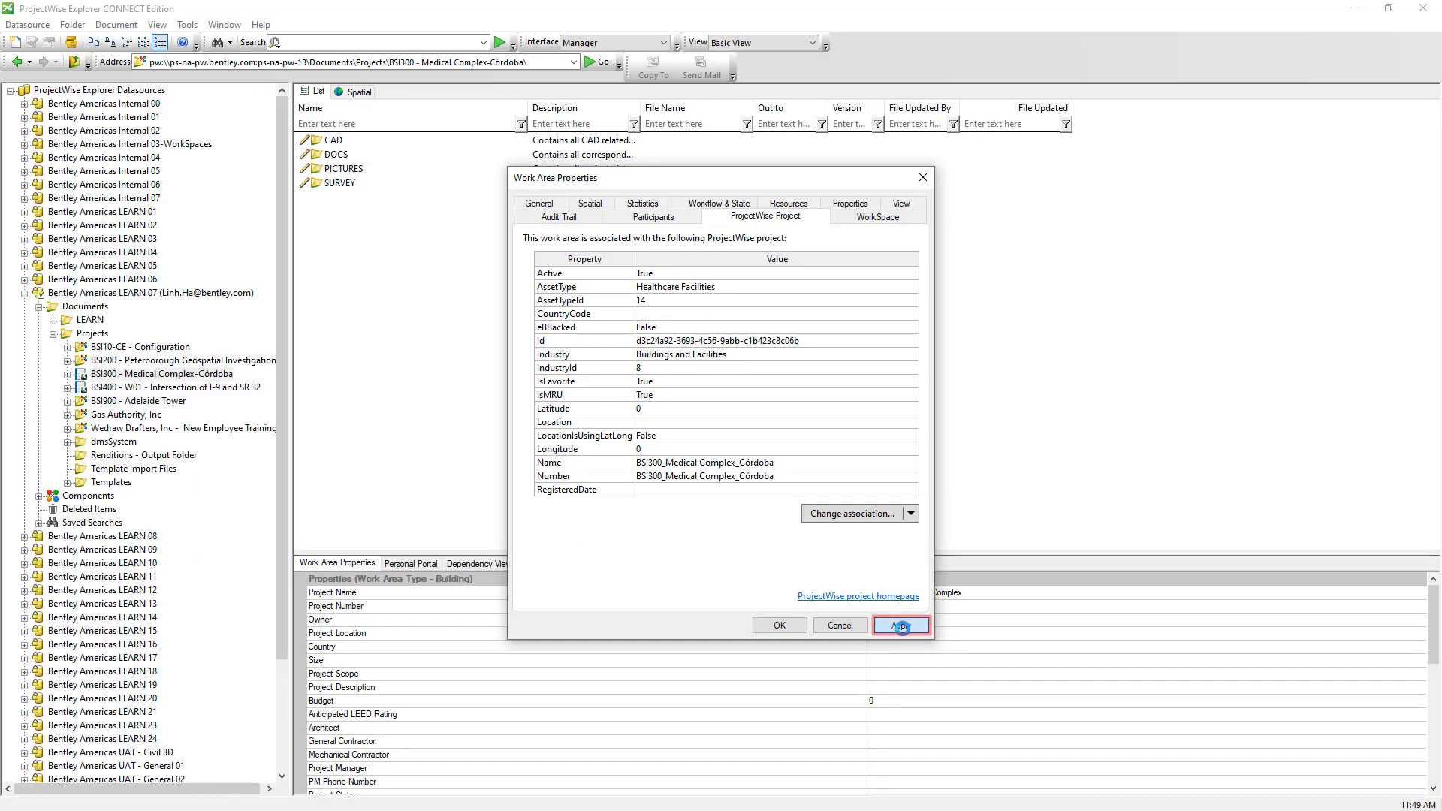